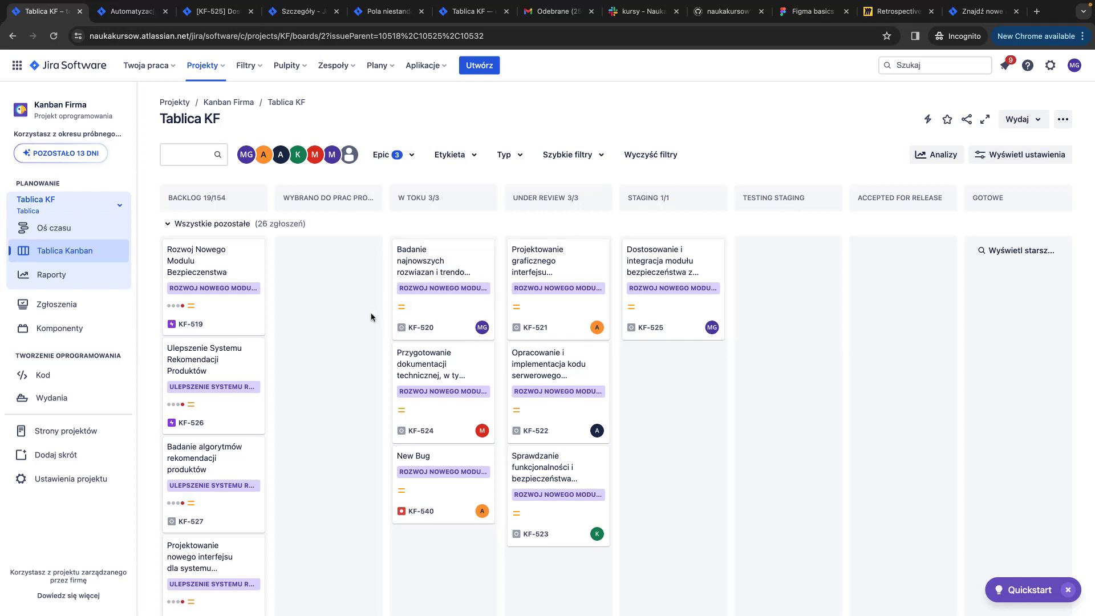
# Go to issue KF-525 and examine its activity log for the recent status, label and field changes
pyautogui.click(134, 12)
pyautogui.click(231, 21)
pyautogui.scroll(1, 479, 282)
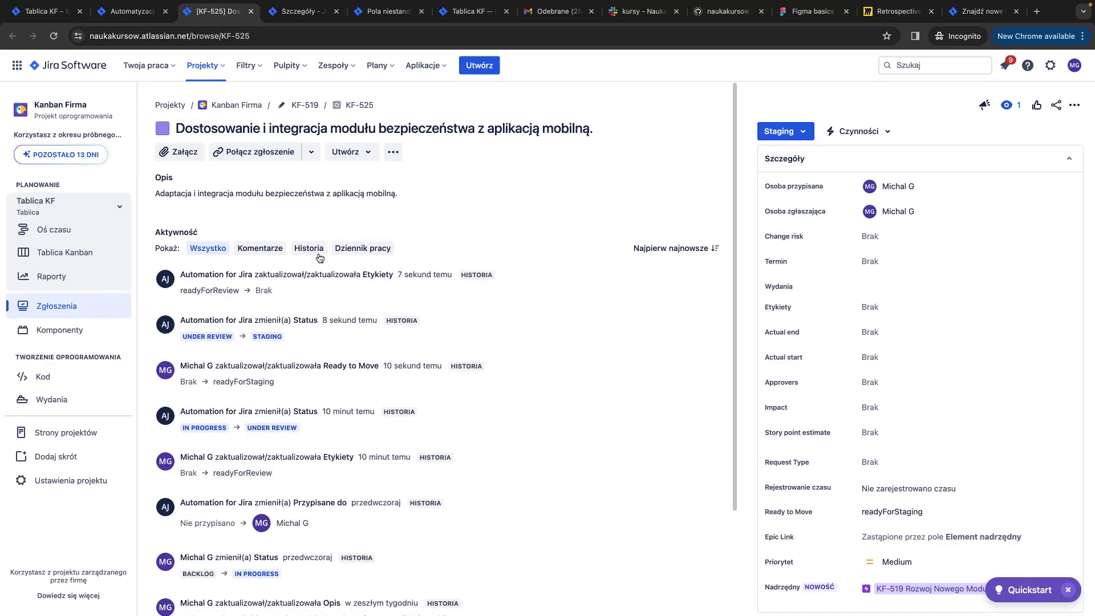
pyautogui.click(267, 249)
pyautogui.click(222, 249)
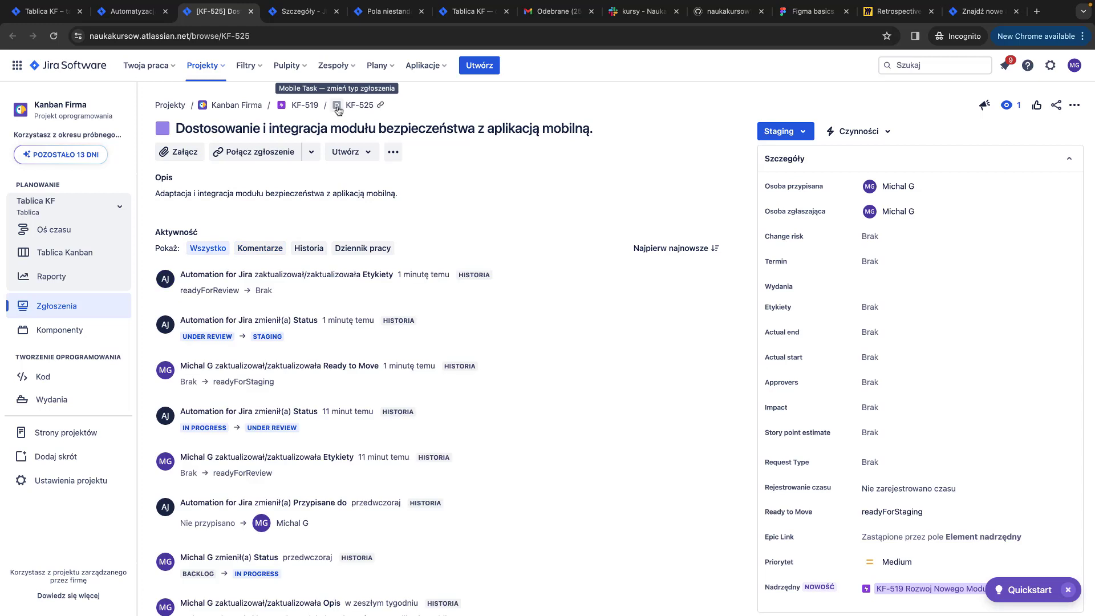
# Examine the fields shown in the Szczegóły and Więcej pól sections of issue KF-525
pyautogui.click(393, 152)
pyautogui.click(542, 104)
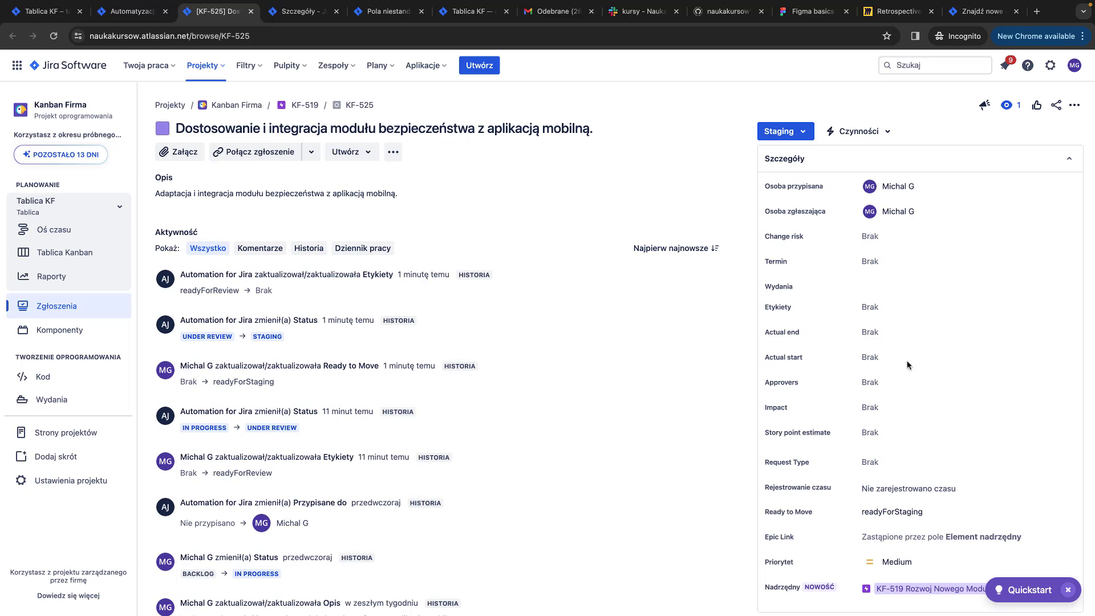
pyautogui.click(897, 266)
pyautogui.click(845, 87)
pyautogui.scroll(-5, 833, 366)
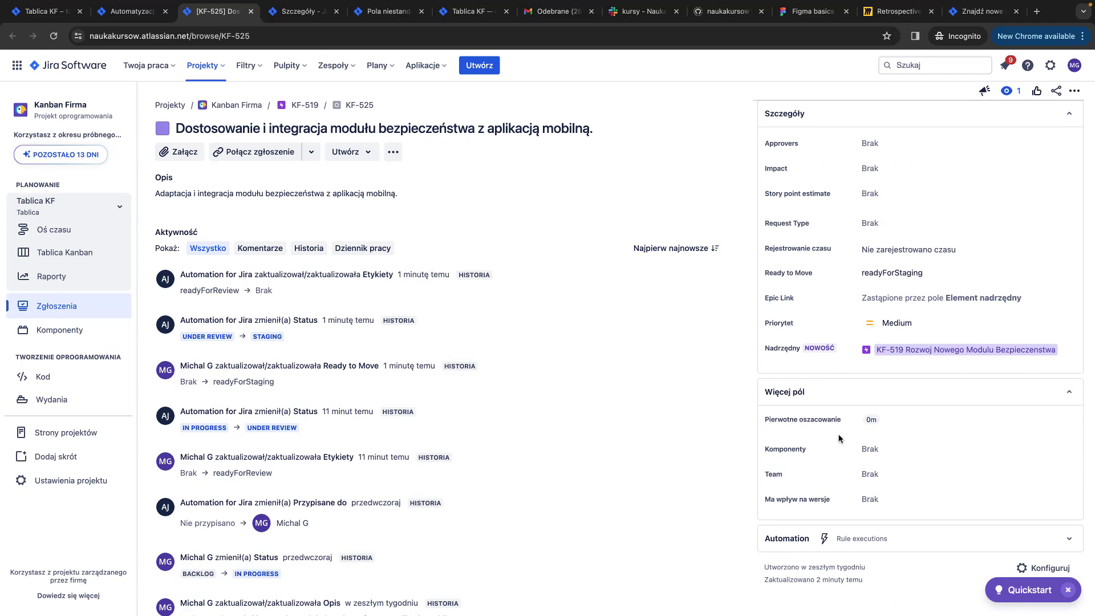
pyautogui.scroll(1, 842, 439)
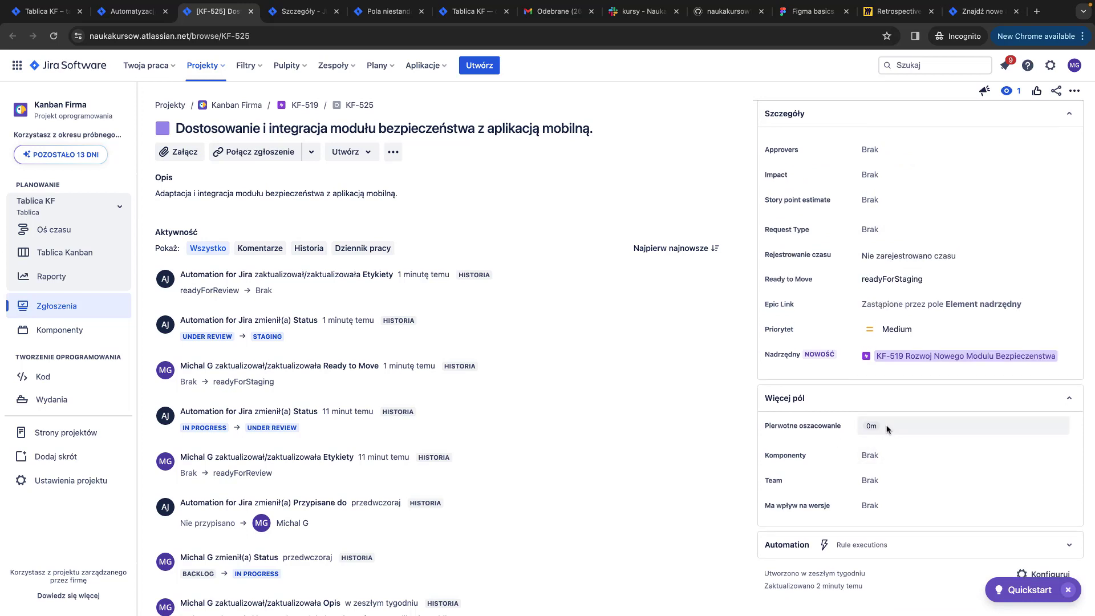
pyautogui.scroll(5, 887, 429)
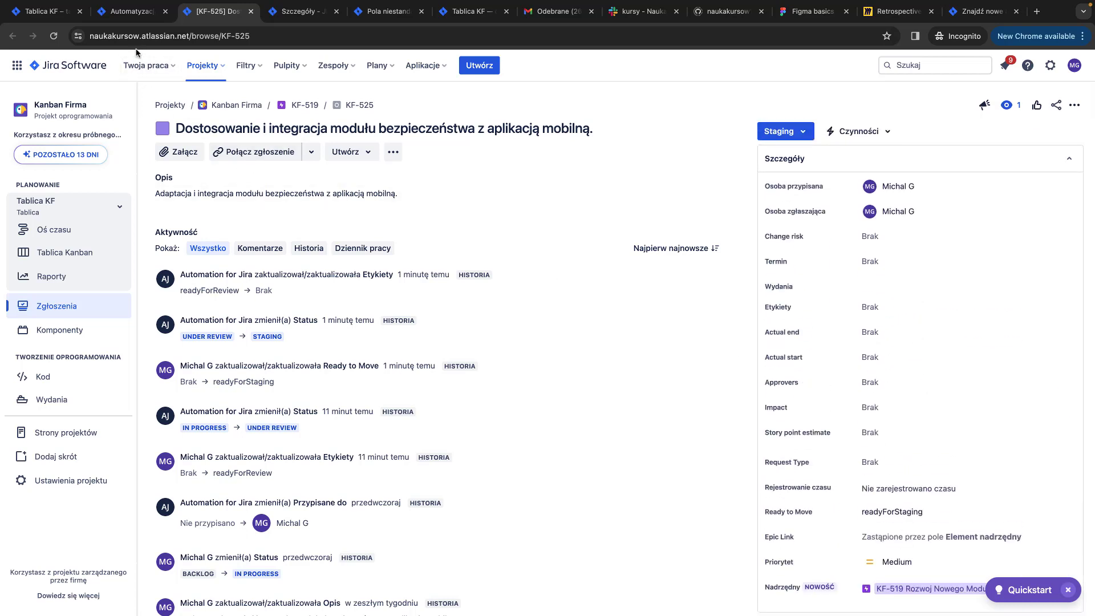
# Open the field configuration of the Kanban Firma screen in the issue administration settings
pyautogui.click(313, 12)
pyautogui.click(385, 12)
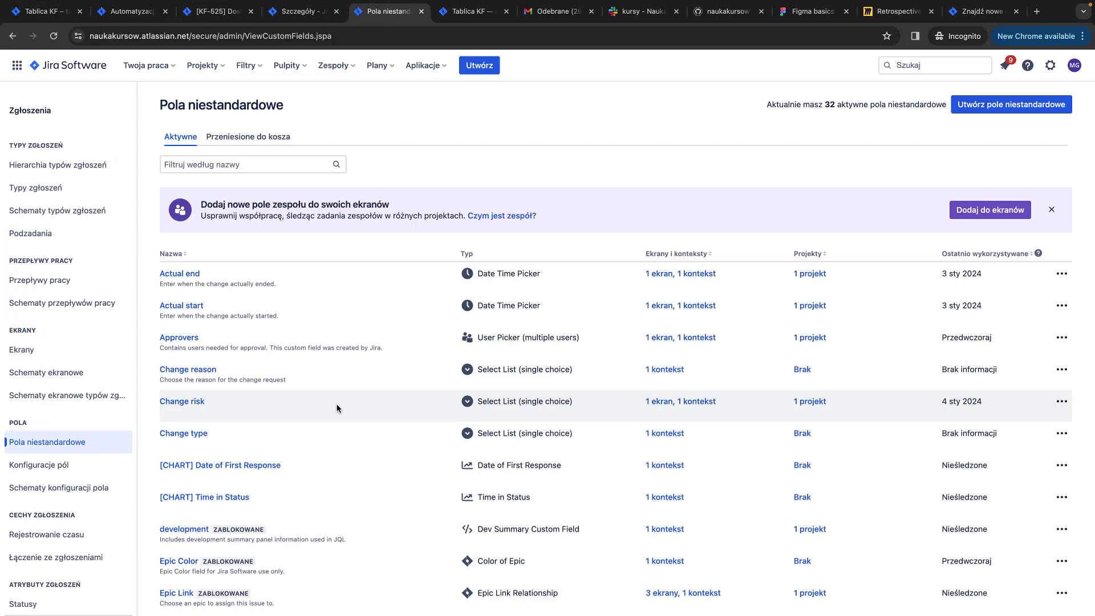
pyautogui.click(60, 351)
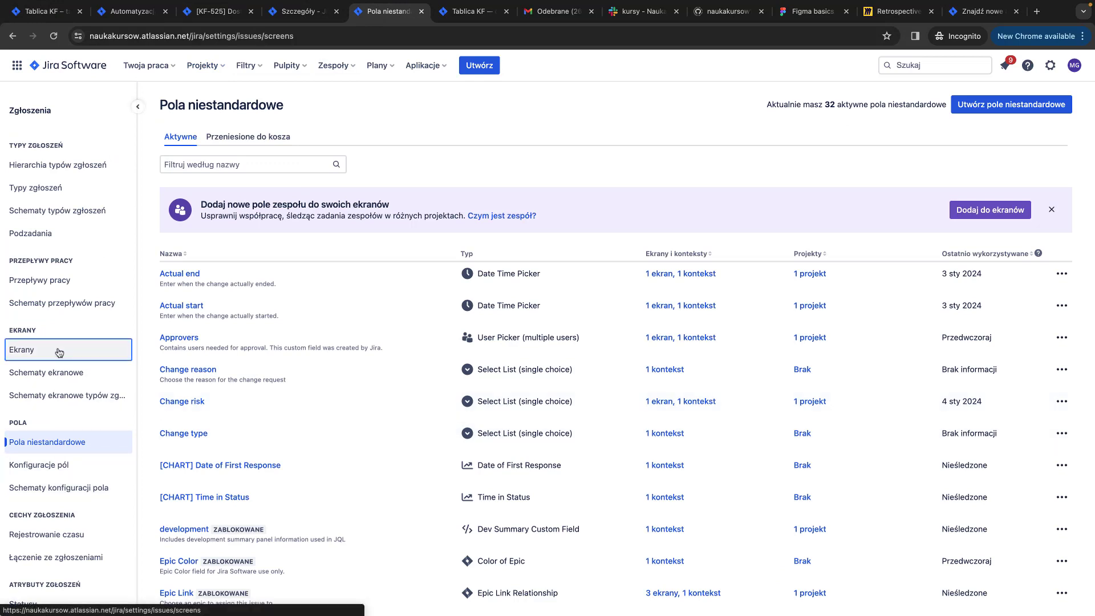
pyautogui.click(200, 291)
pyautogui.scroll(-5, 296, 359)
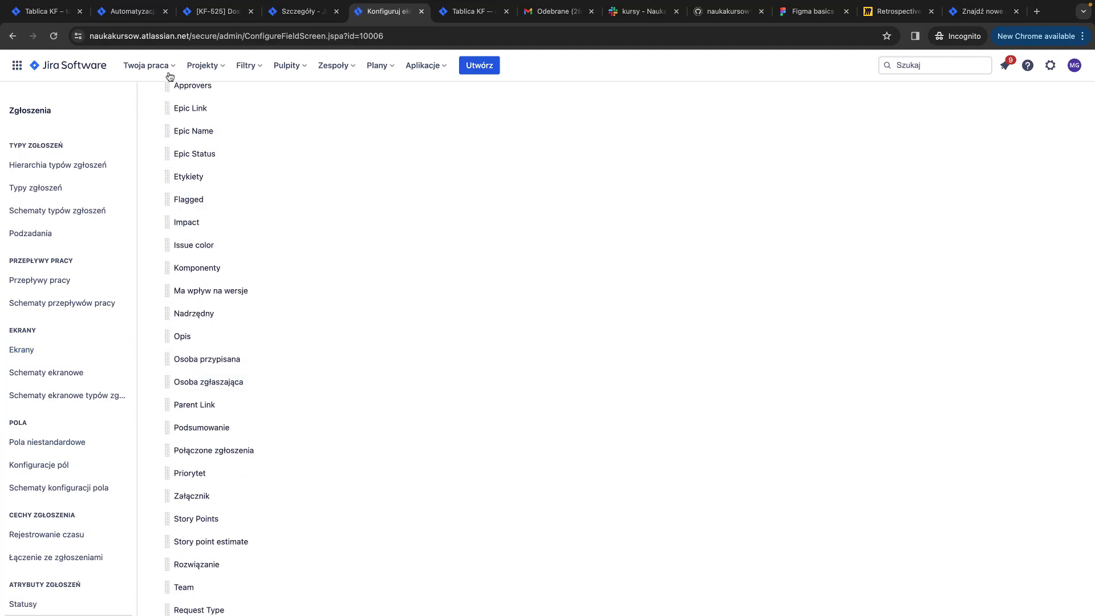
# Check the Story point estimate and Request Type fields on issue KF-525 without changing them
pyautogui.click(228, 15)
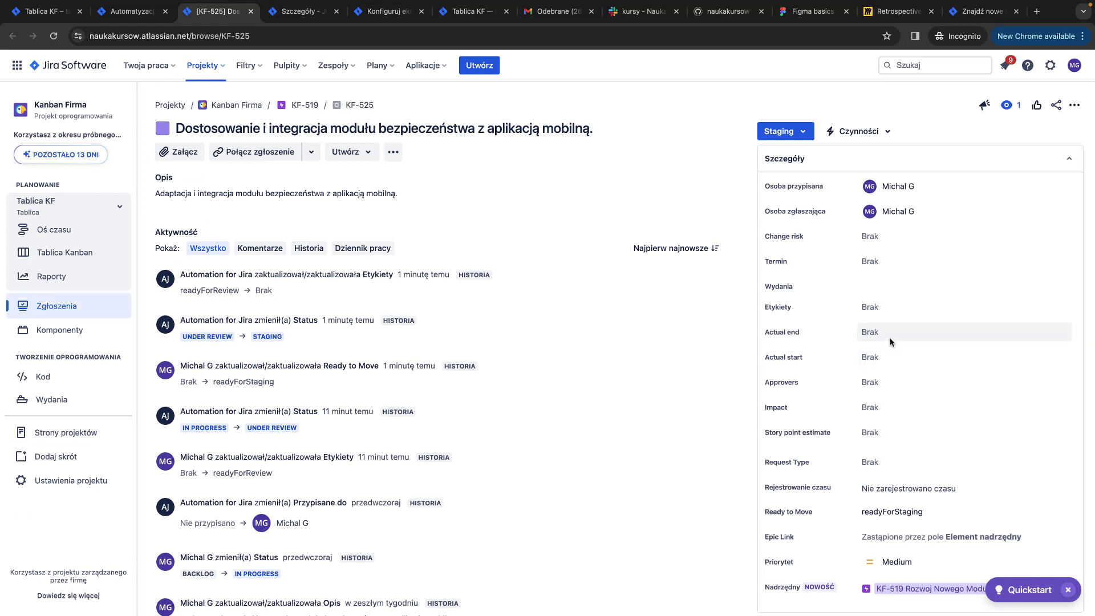
pyautogui.click(895, 432)
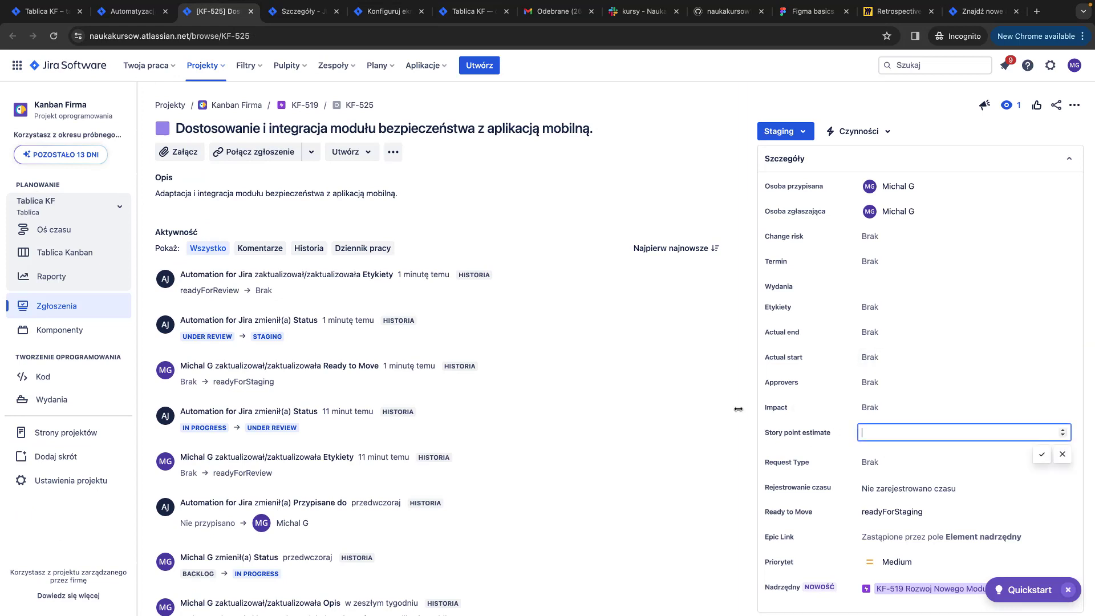
pyautogui.click(754, 409)
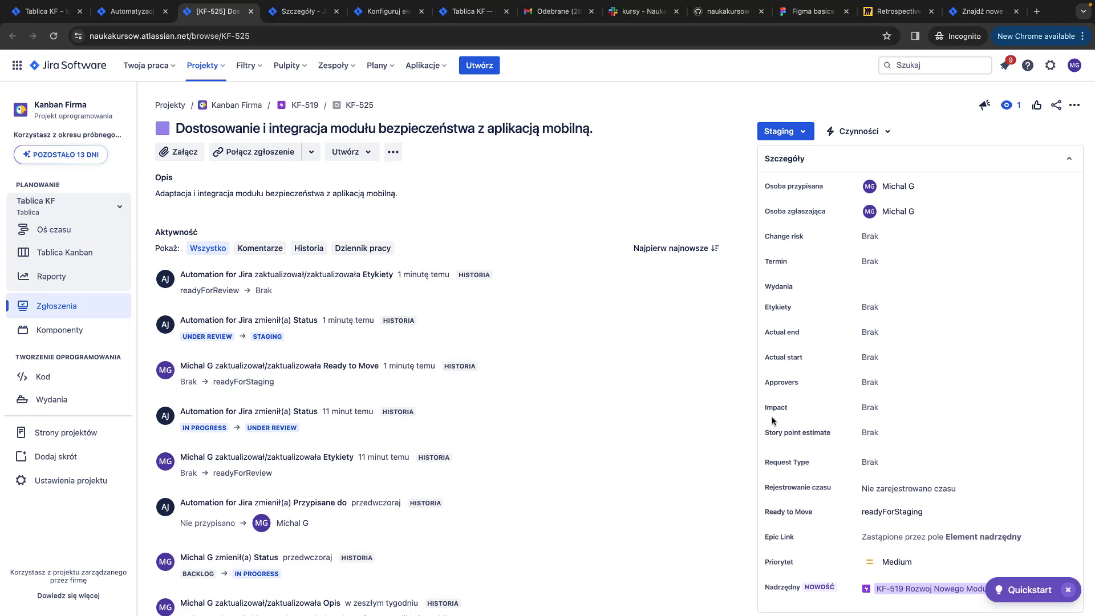
pyautogui.click(892, 463)
pyautogui.click(759, 432)
# Return to the Kanban Firma screen configuration, search the page for "req" and remove the Request Type field
pyautogui.click(302, 12)
pyautogui.moveTo(371, 12); pyautogui.dragTo(289, 15)
pyautogui.scroll(-3, 257, 325)
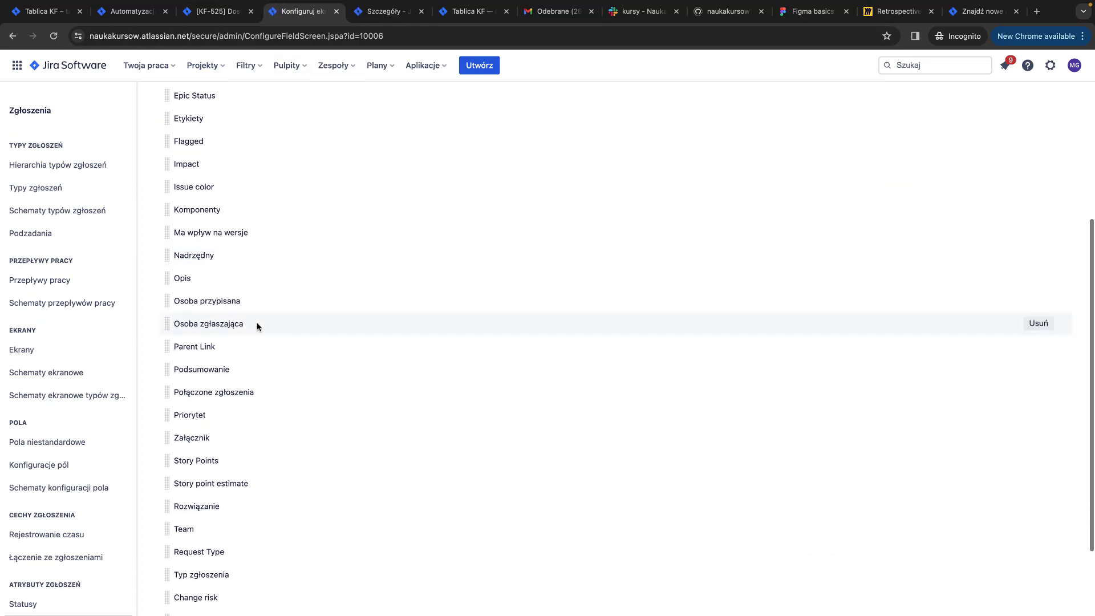
pyautogui.press('super+f')
pyautogui.write('req')
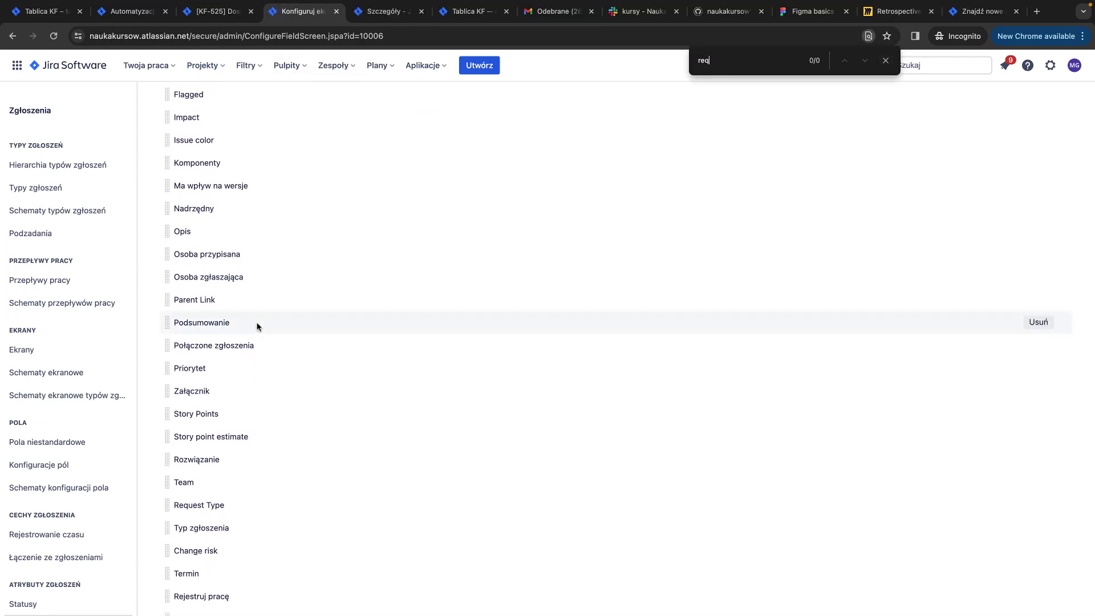
pyautogui.click(1039, 505)
# Remove the Team and Rejestruj pracę fields from the Kanban Firma screen
pyautogui.scroll(-1, 970, 485)
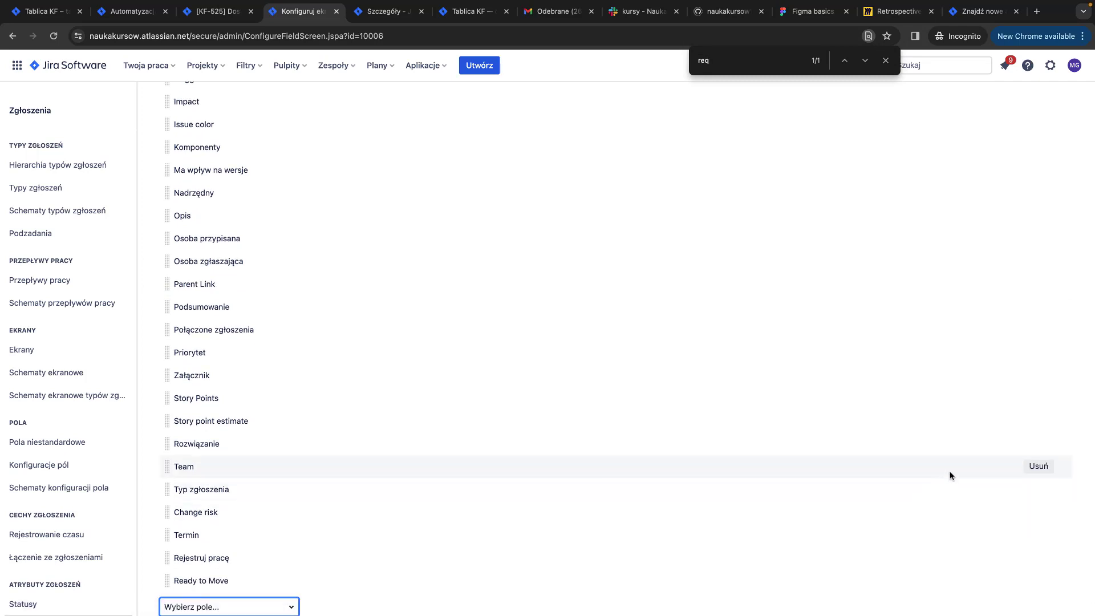
pyautogui.click(1047, 471)
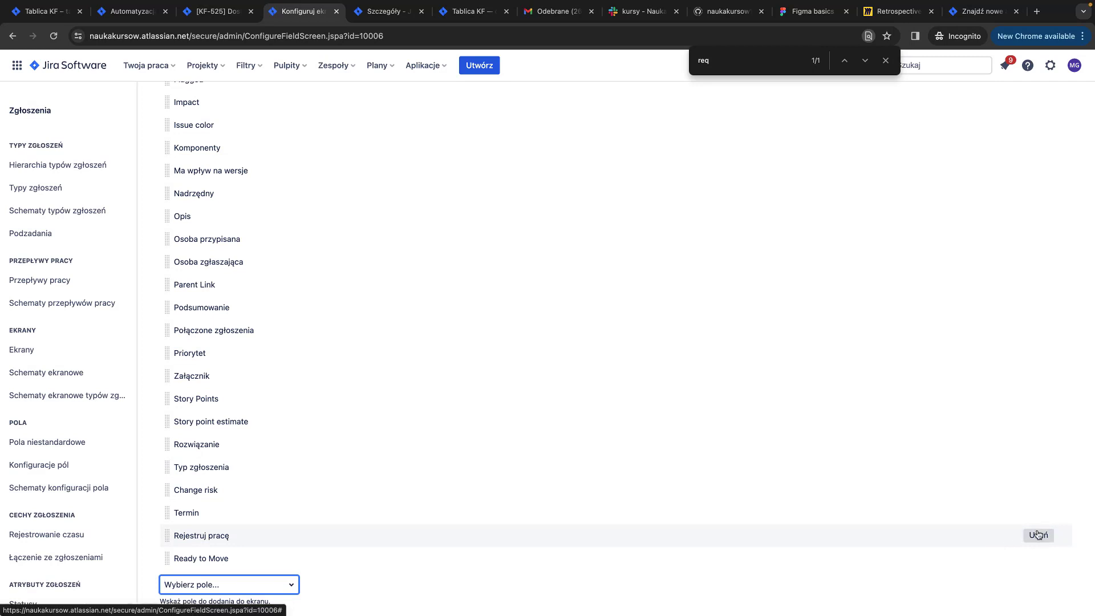
pyautogui.click(1038, 534)
# Close the page search and review the fields left on the Kanban Firma screen
pyautogui.scroll(2, 855, 396)
pyautogui.scroll(5, 856, 399)
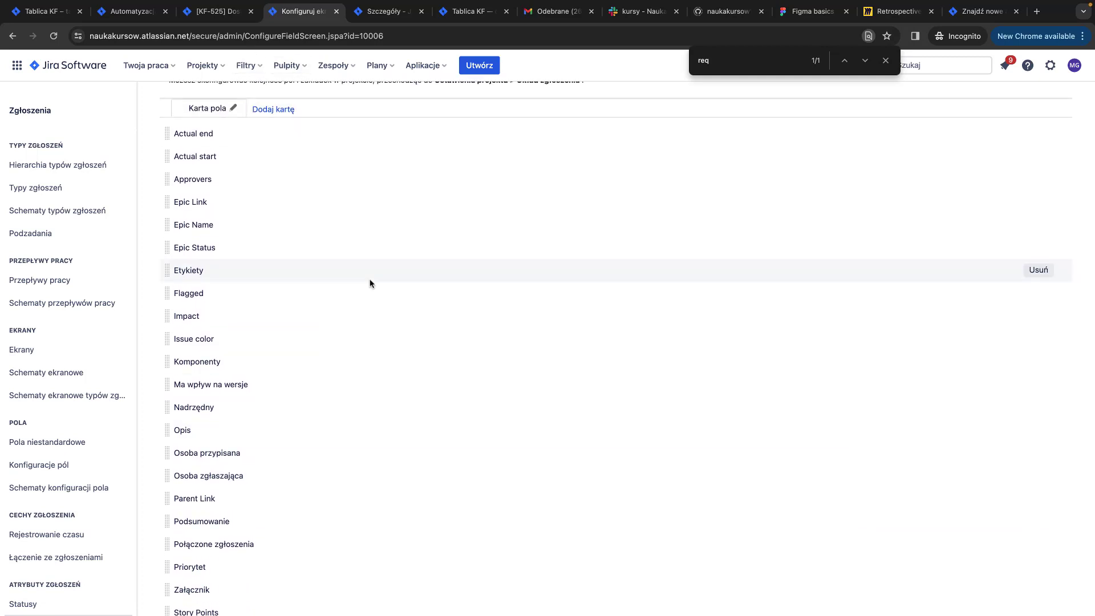
pyautogui.scroll(2, 370, 299)
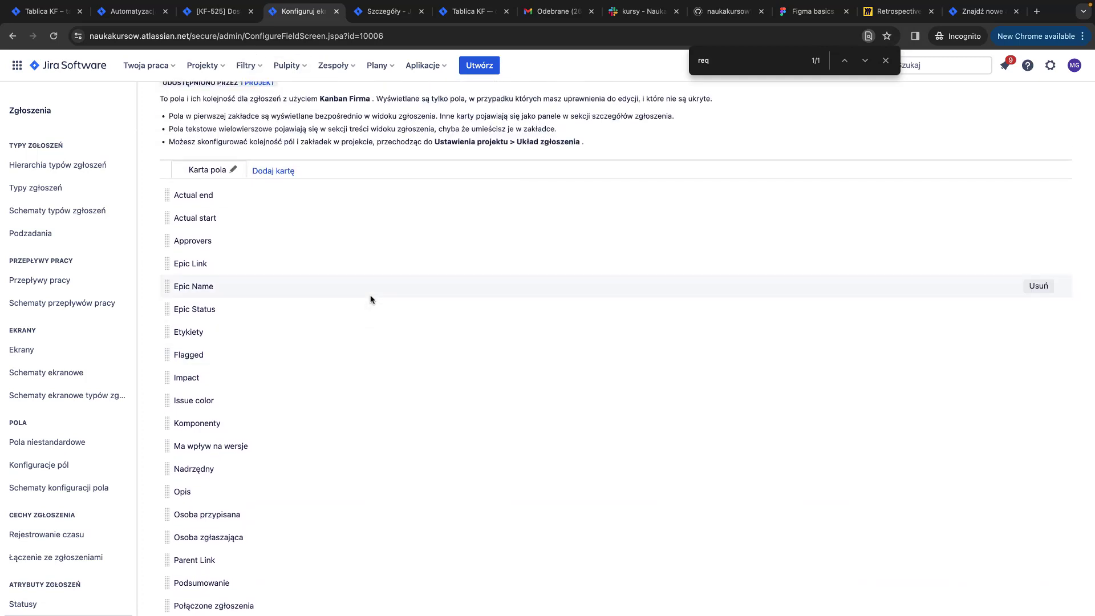
pyautogui.click(886, 61)
pyautogui.scroll(-5, 533, 347)
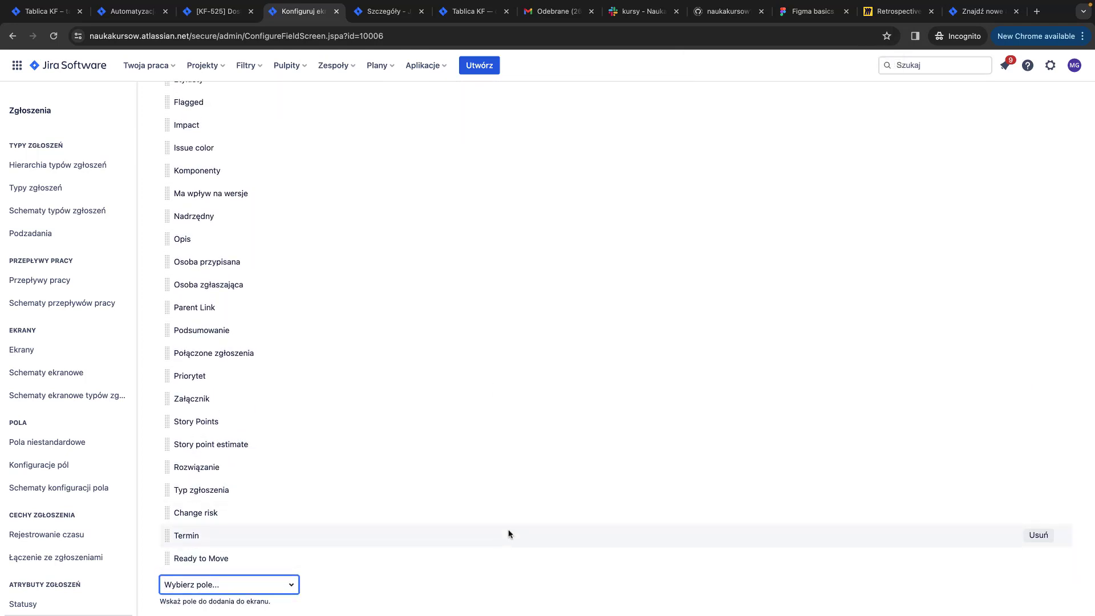
pyautogui.scroll(6, 364, 195)
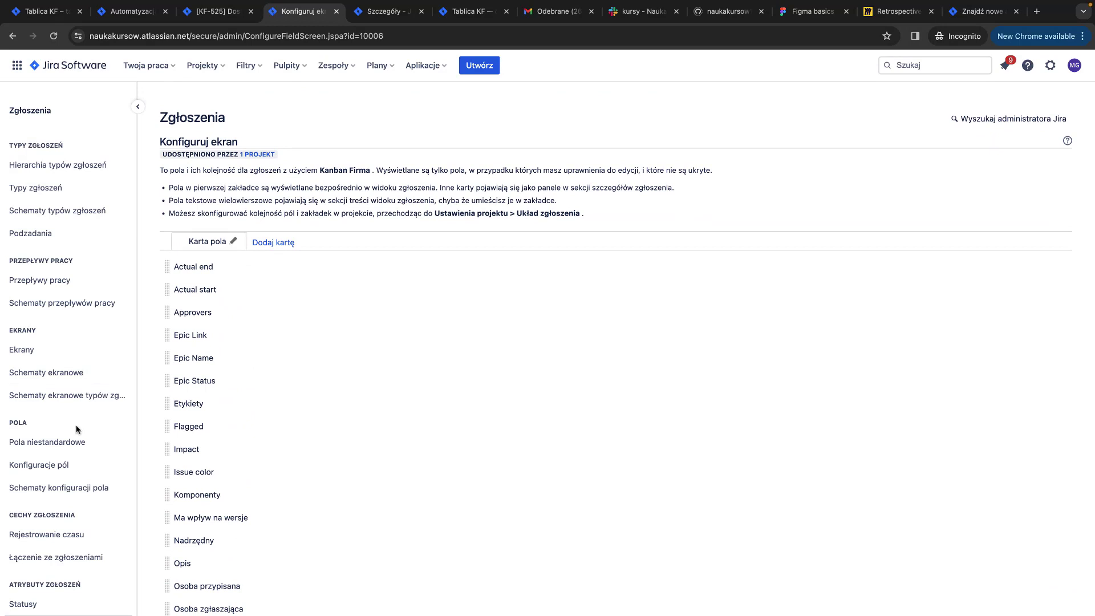
# Start a new custom field, choosing the type Selektor użytkowników (pojedynczy użytkownik) from the standard field types
pyautogui.click(74, 444)
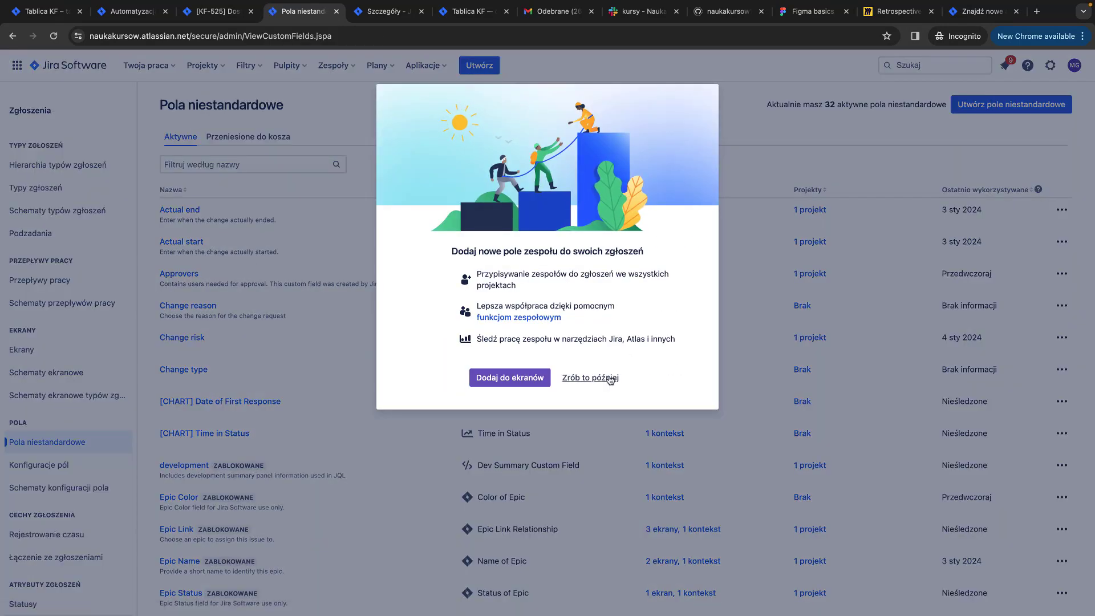
pyautogui.click(609, 382)
pyautogui.click(980, 108)
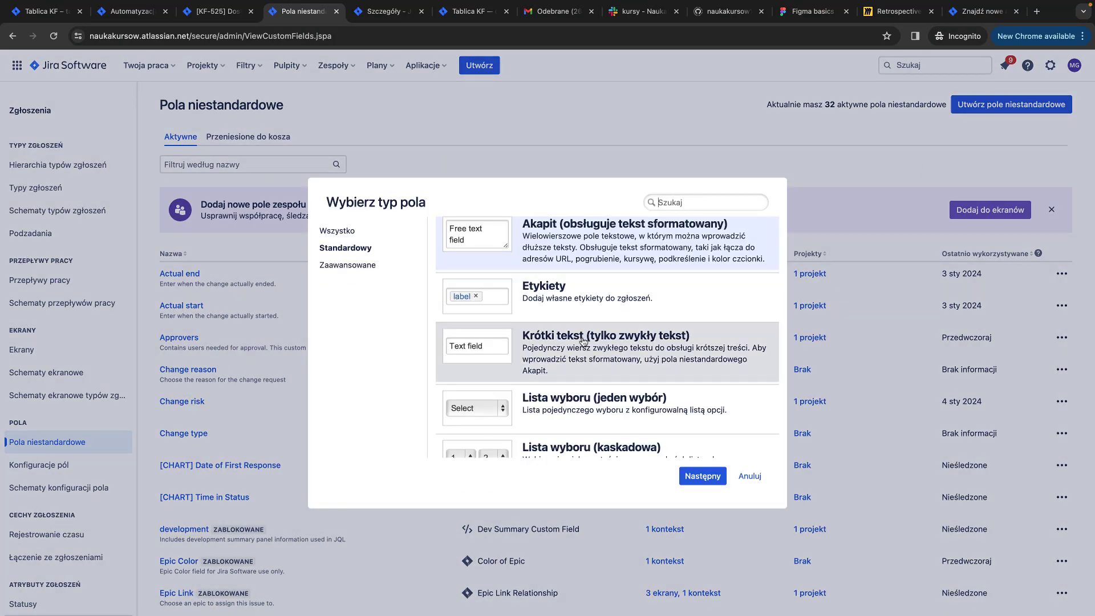
pyautogui.scroll(-5, 587, 343)
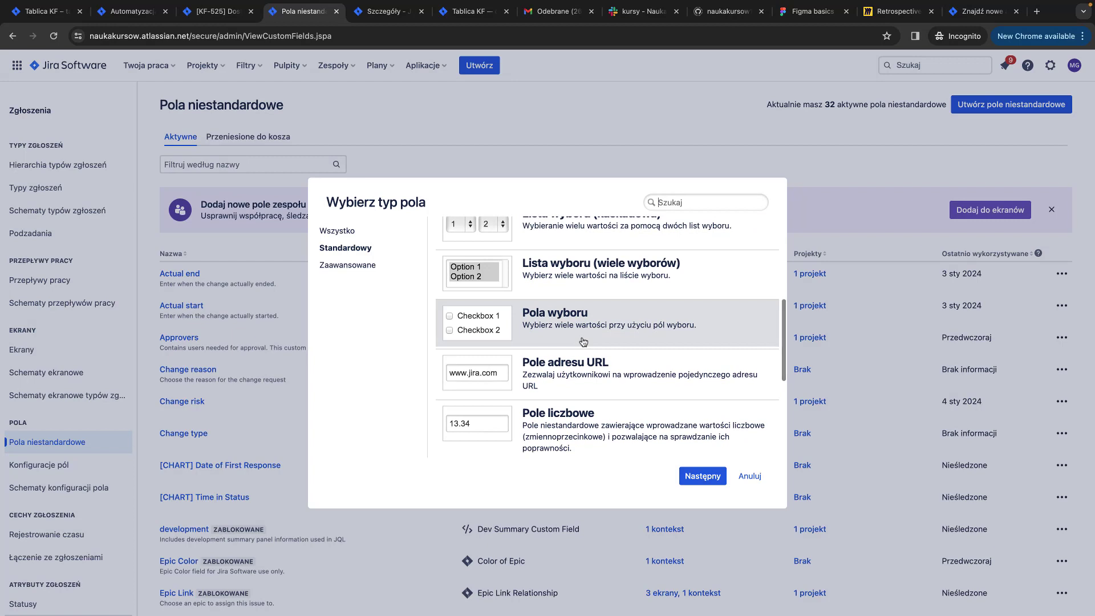
pyautogui.scroll(-3, 583, 341)
pyautogui.scroll(8, 583, 341)
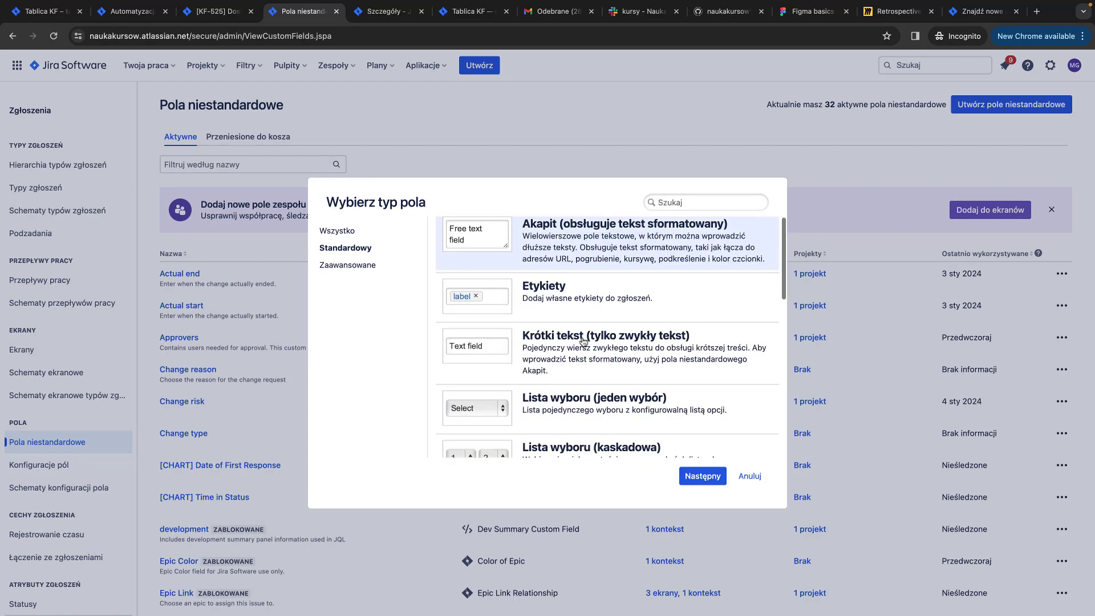
pyautogui.scroll(-3, 583, 341)
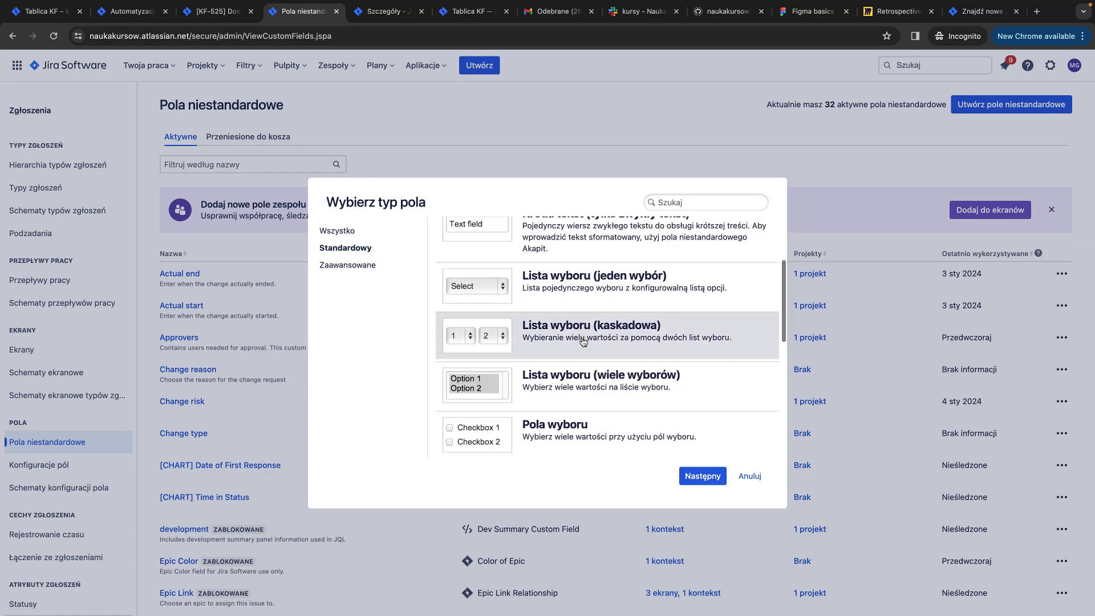
pyautogui.scroll(3, 583, 341)
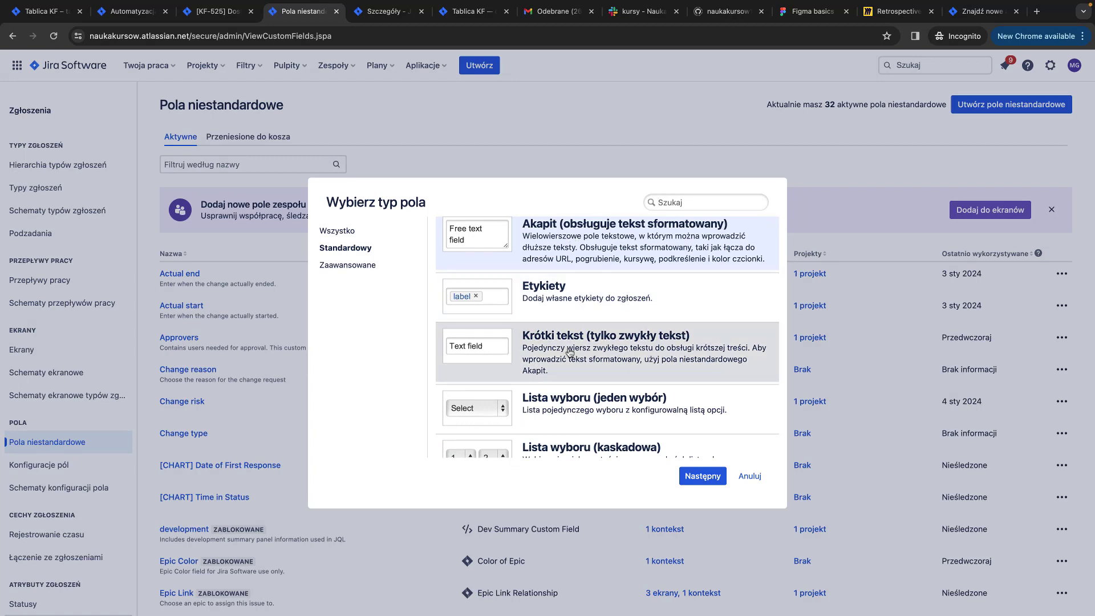
pyautogui.scroll(-8, 570, 352)
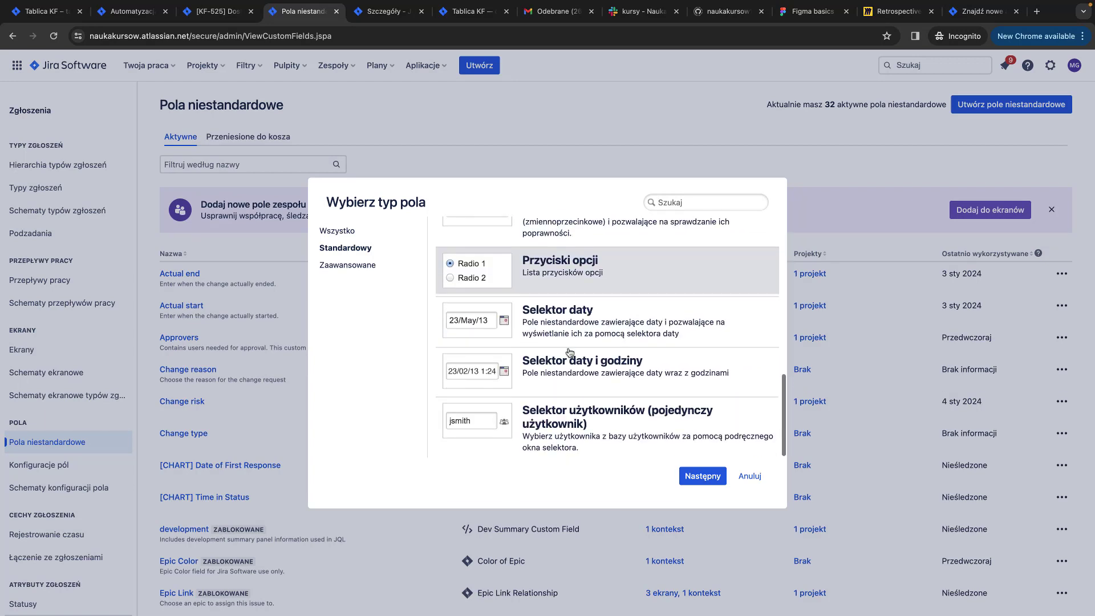
pyautogui.click(572, 423)
pyautogui.click(702, 477)
# Create the custom field with the name Tested By and associate it with the Kanban Firma screen
pyautogui.write('Test')
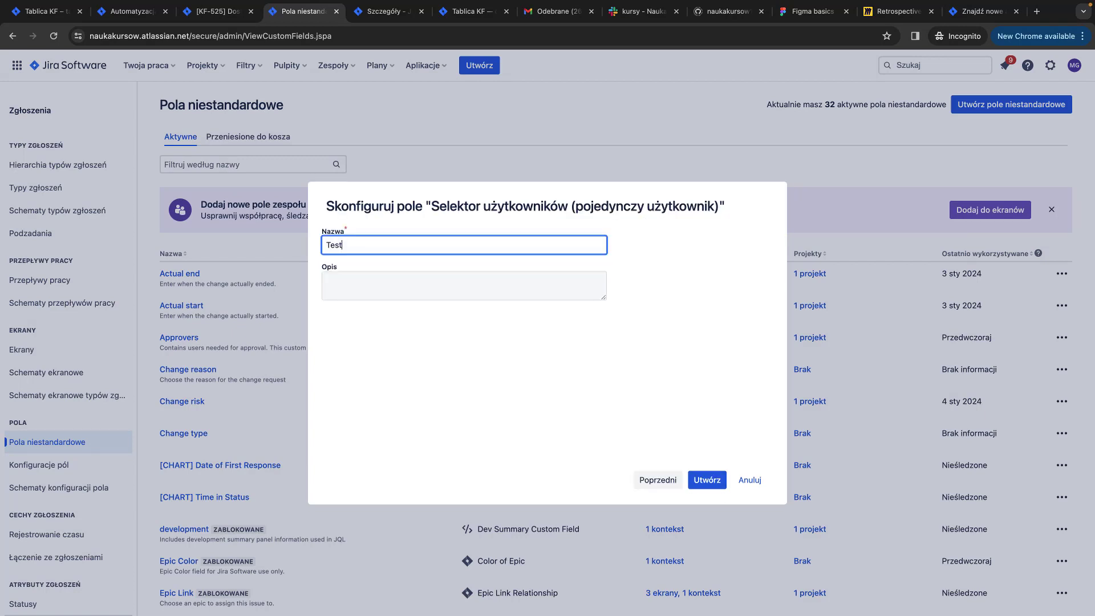
pyautogui.write('ed By')
pyautogui.click(713, 481)
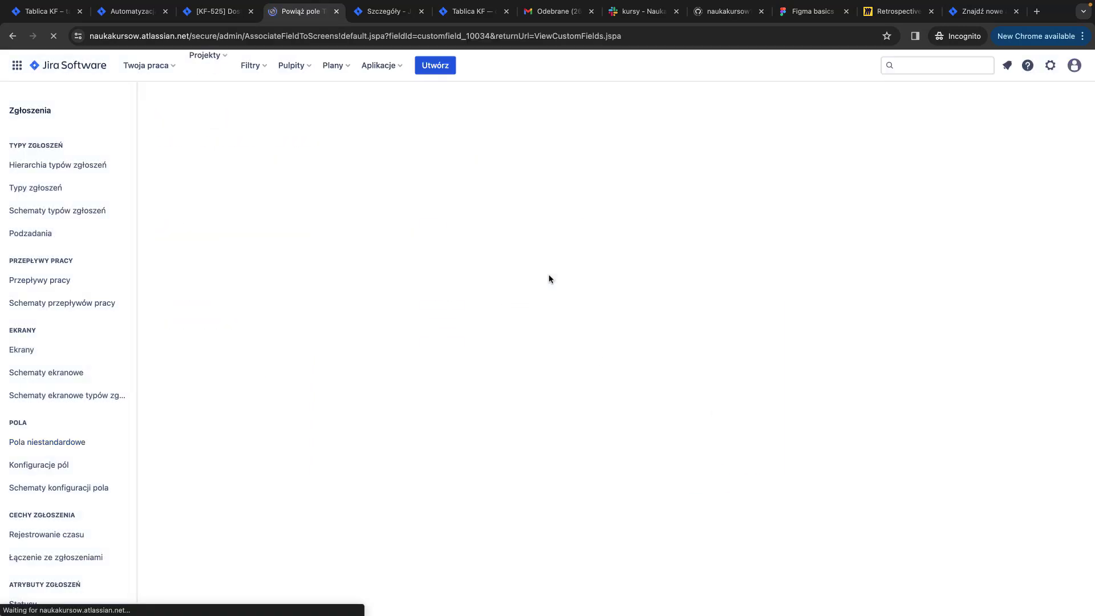
pyautogui.click(522, 226)
pyautogui.click(203, 382)
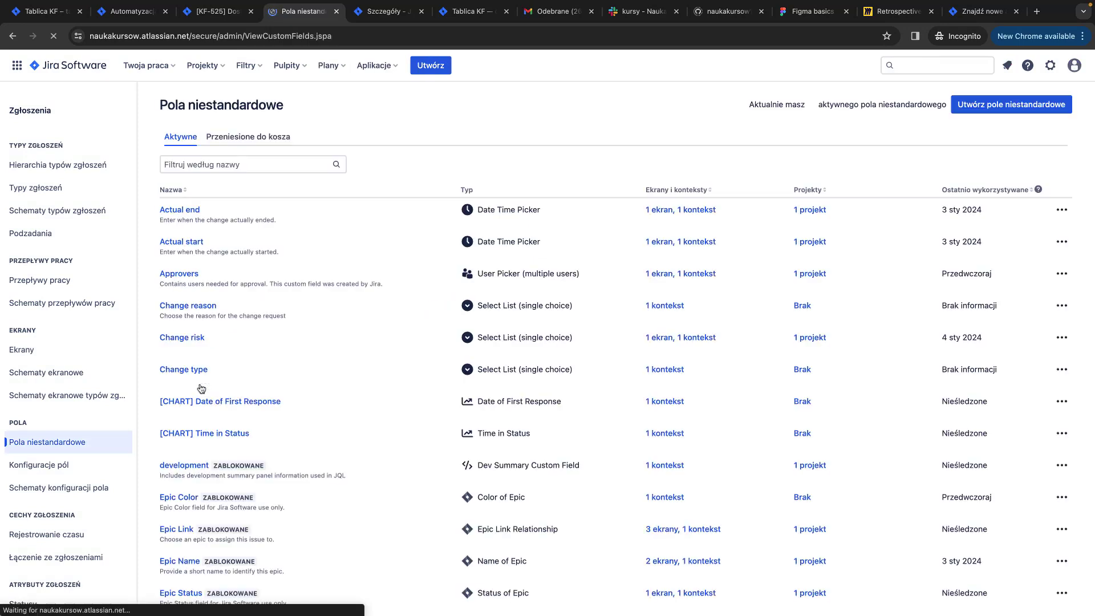
# Reload issue KF-525 and check the selectable users in its Tested By field without assigning anyone
pyautogui.click(233, 11)
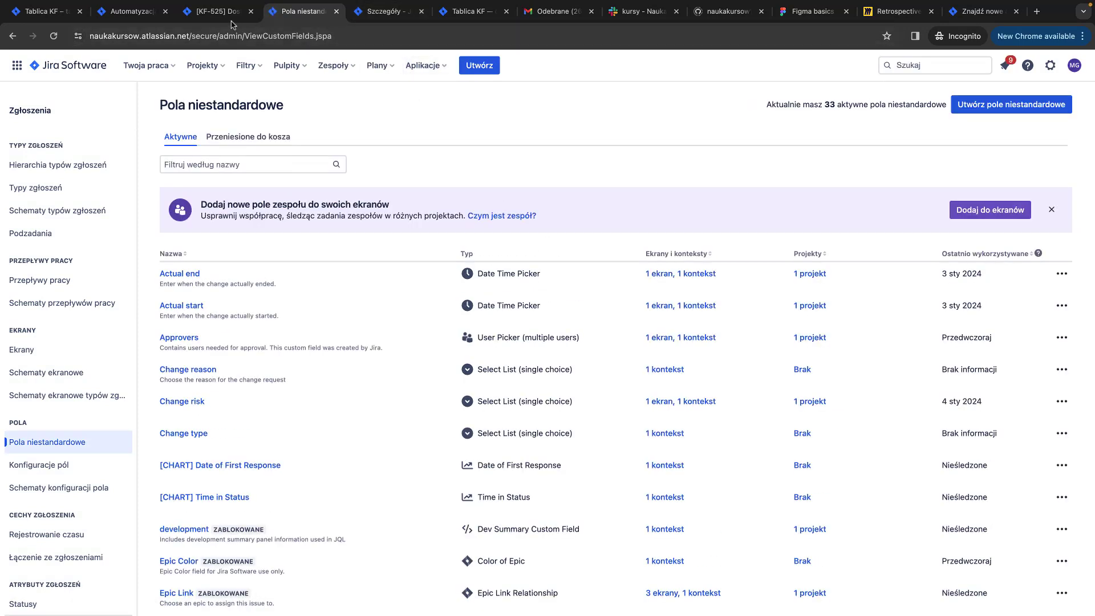
pyautogui.press('super+r')
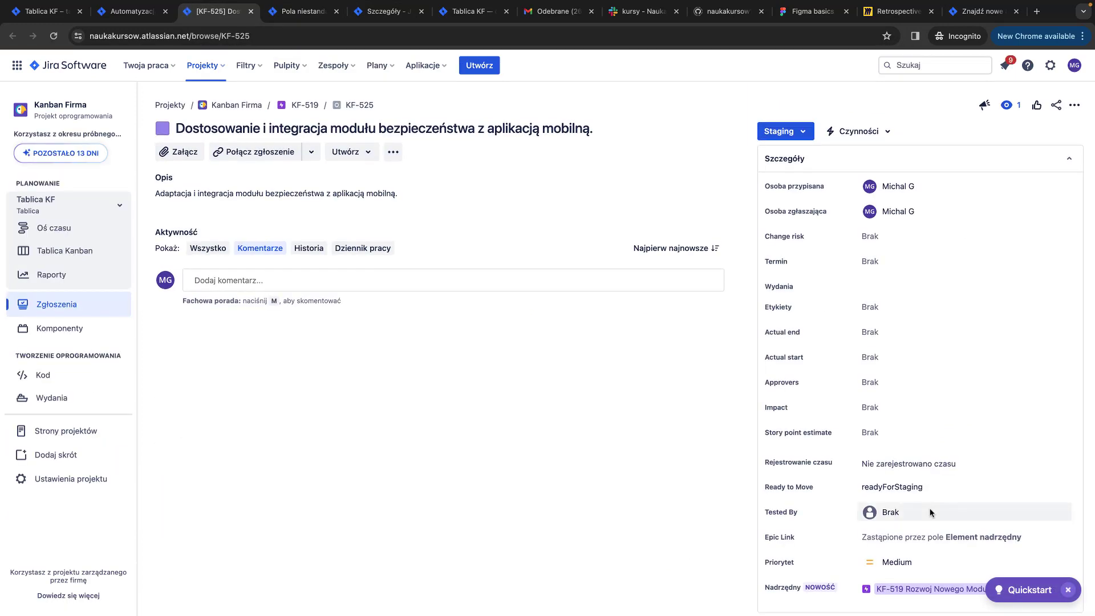
pyautogui.click(931, 512)
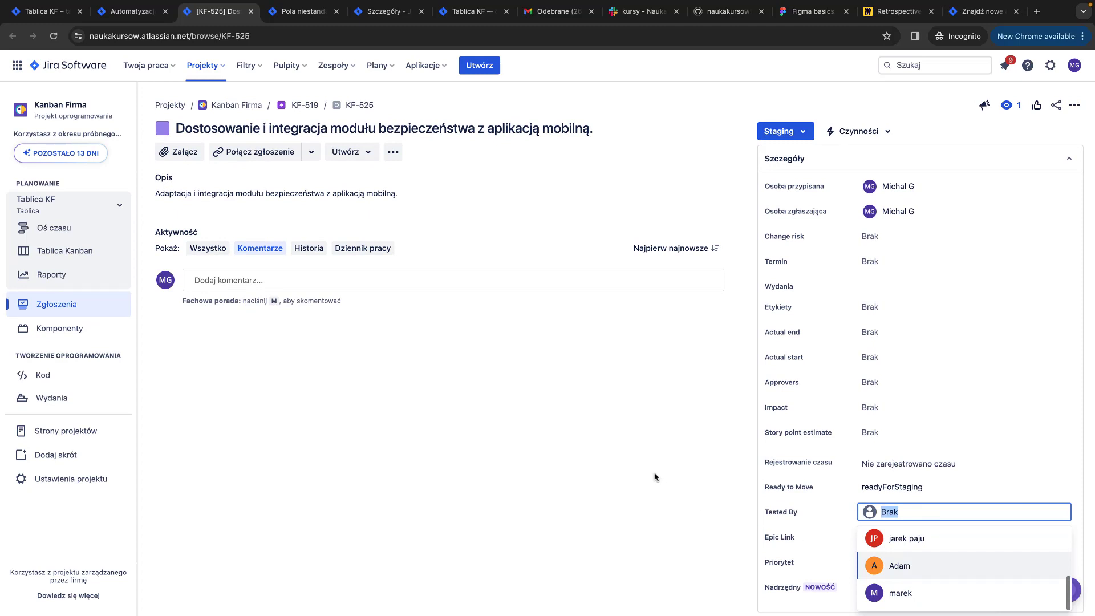
pyautogui.click(715, 501)
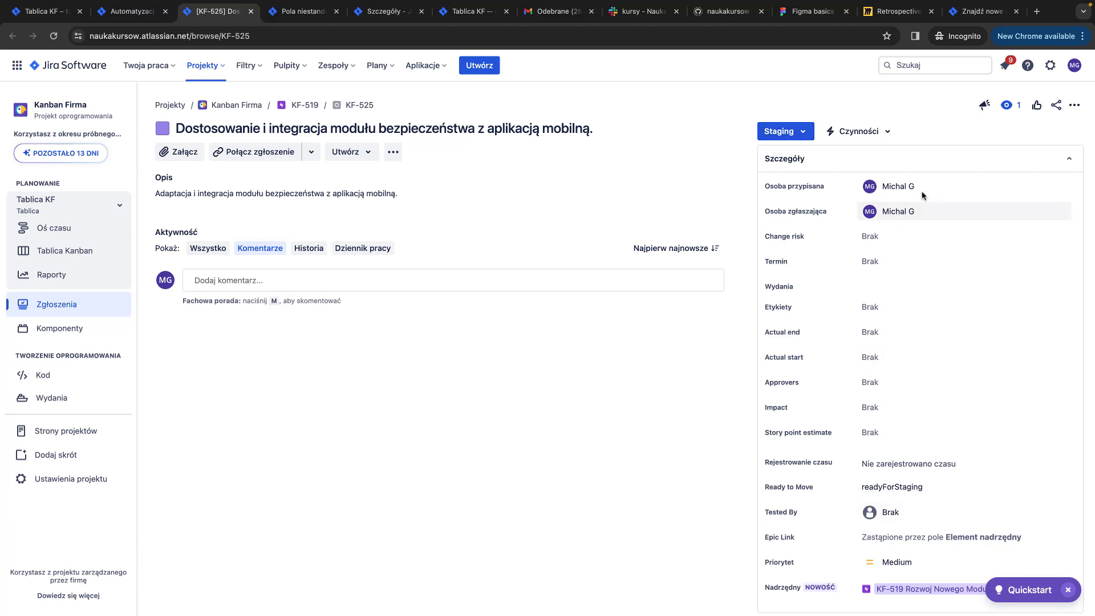
pyautogui.moveTo(926, 188)
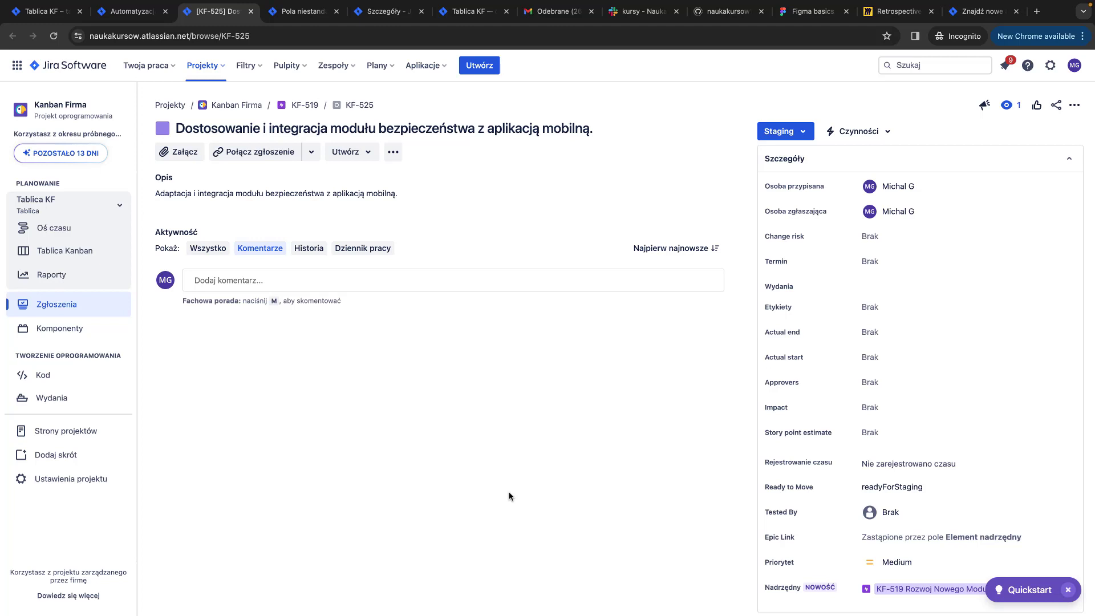
pyautogui.scroll(-1, 824, 489)
pyautogui.scroll(1, 824, 489)
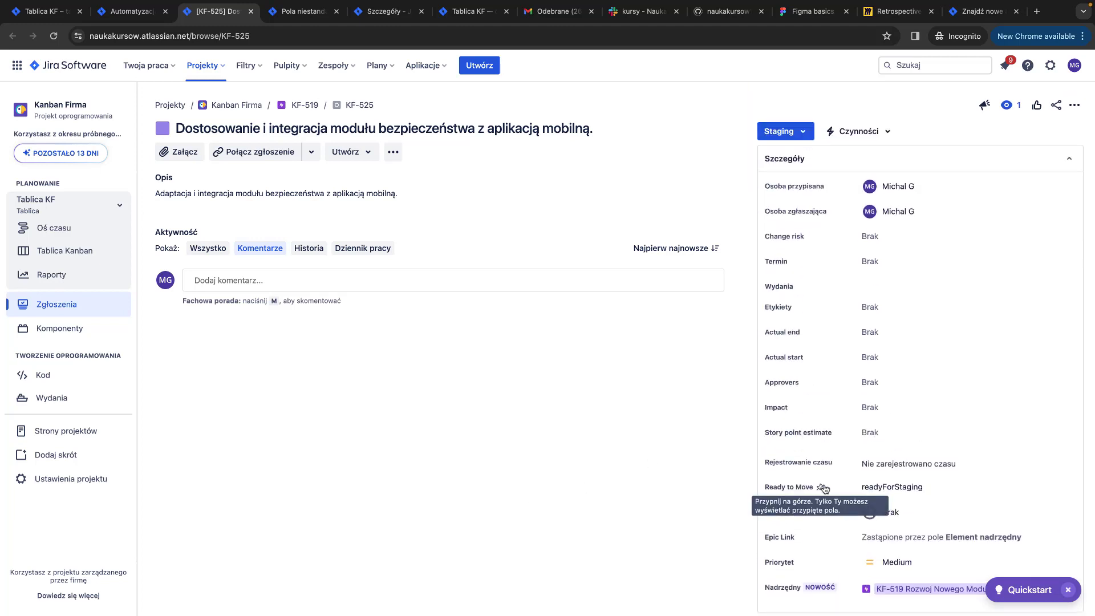
pyautogui.click(888, 263)
pyautogui.click(623, 411)
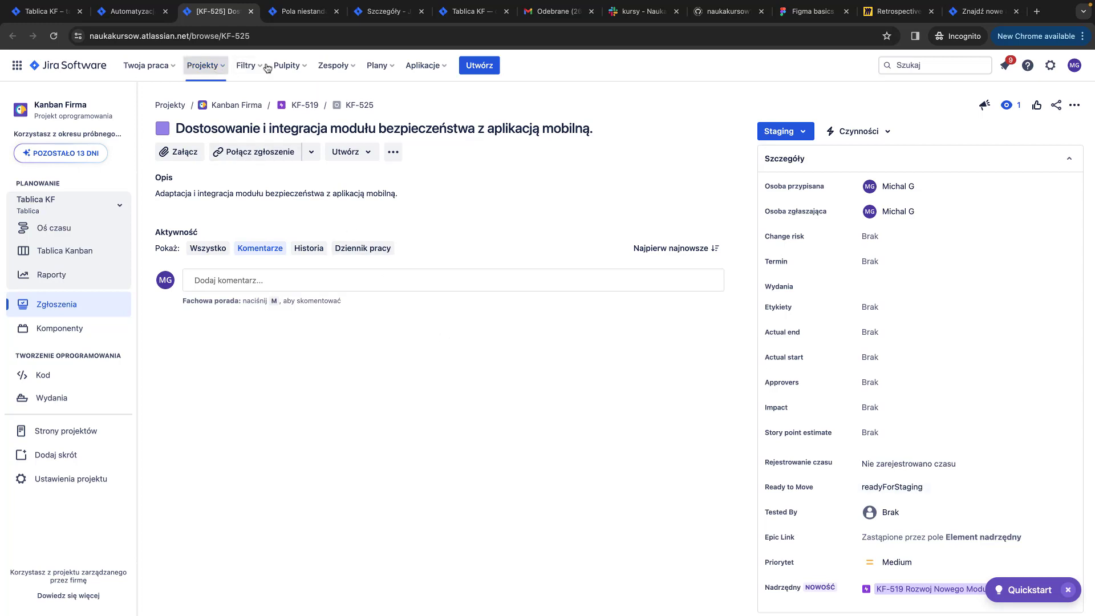
# Return from the readyForStaging rule to the Kanban Firma automation rules and start a new rule
pyautogui.click(134, 17)
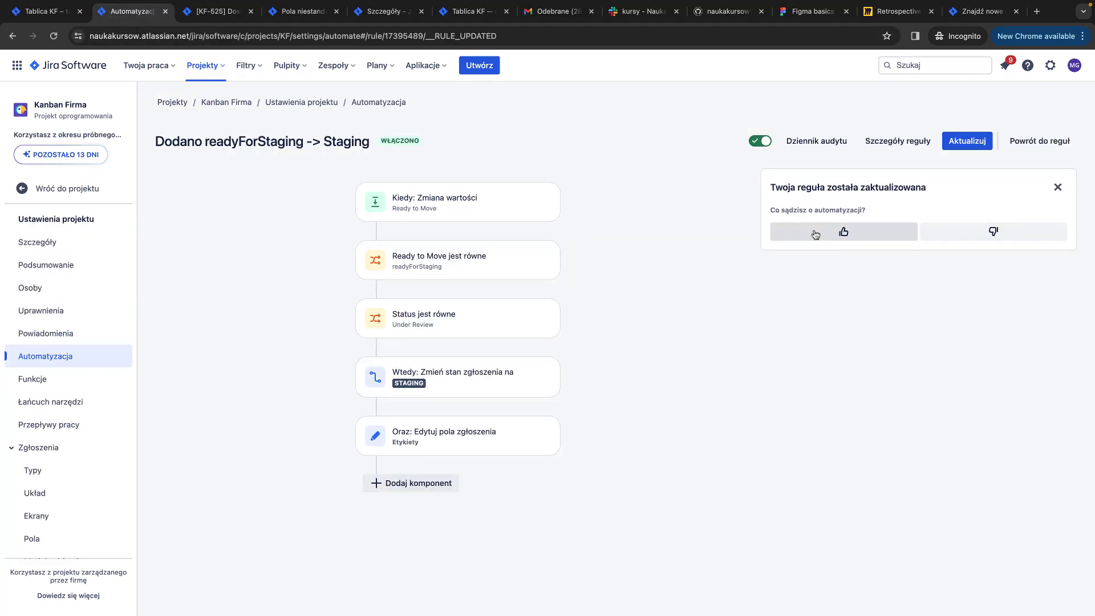
pyautogui.click(1048, 141)
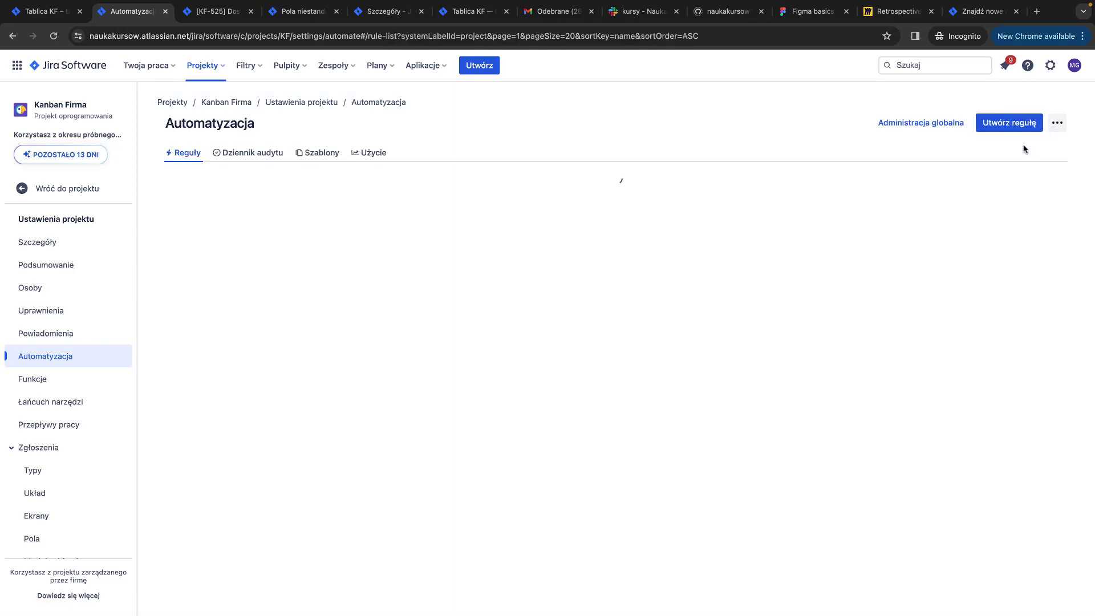
pyautogui.click(991, 129)
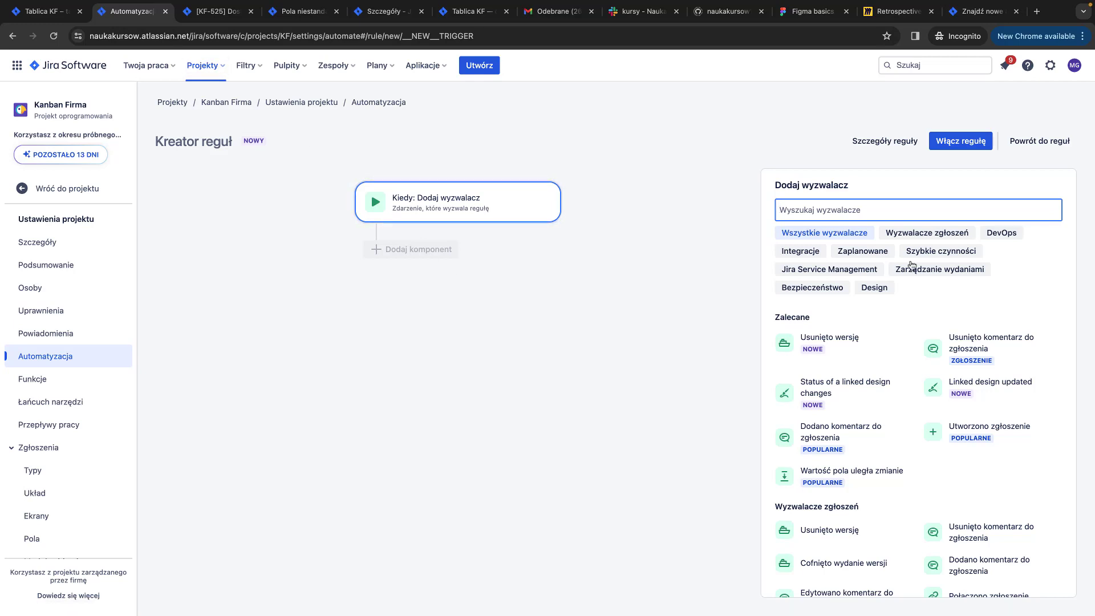
# Add the trigger Wartość pola uległa zmianie for the Tested By field with change type Dodano wartość, for all issue operations
pyautogui.click(851, 482)
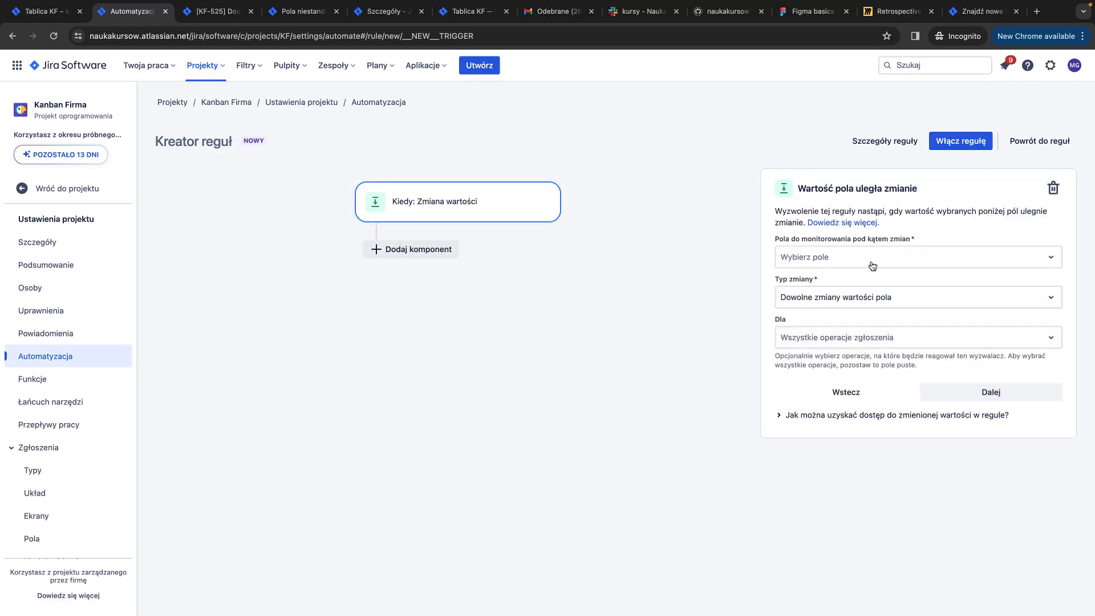
pyautogui.click(873, 263)
pyautogui.write('tes')
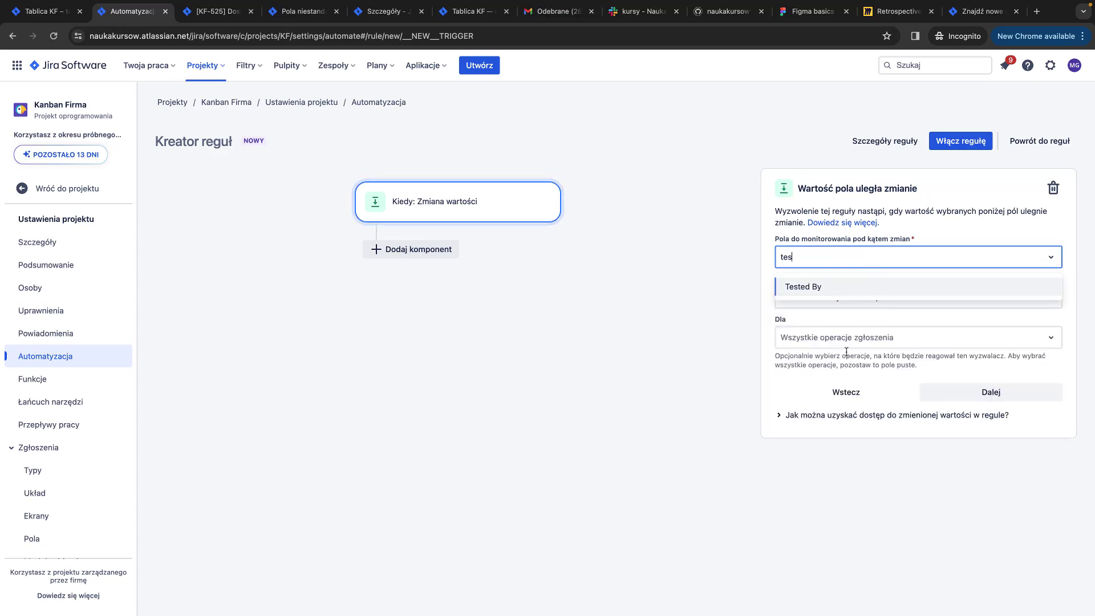
pyautogui.click(845, 289)
pyautogui.click(847, 297)
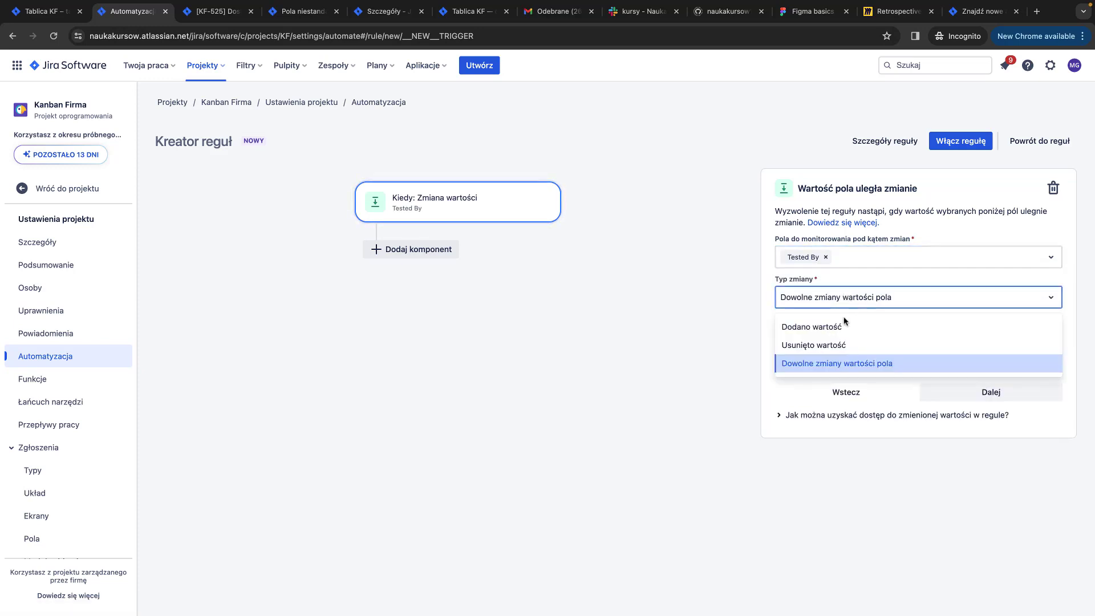
pyautogui.click(845, 324)
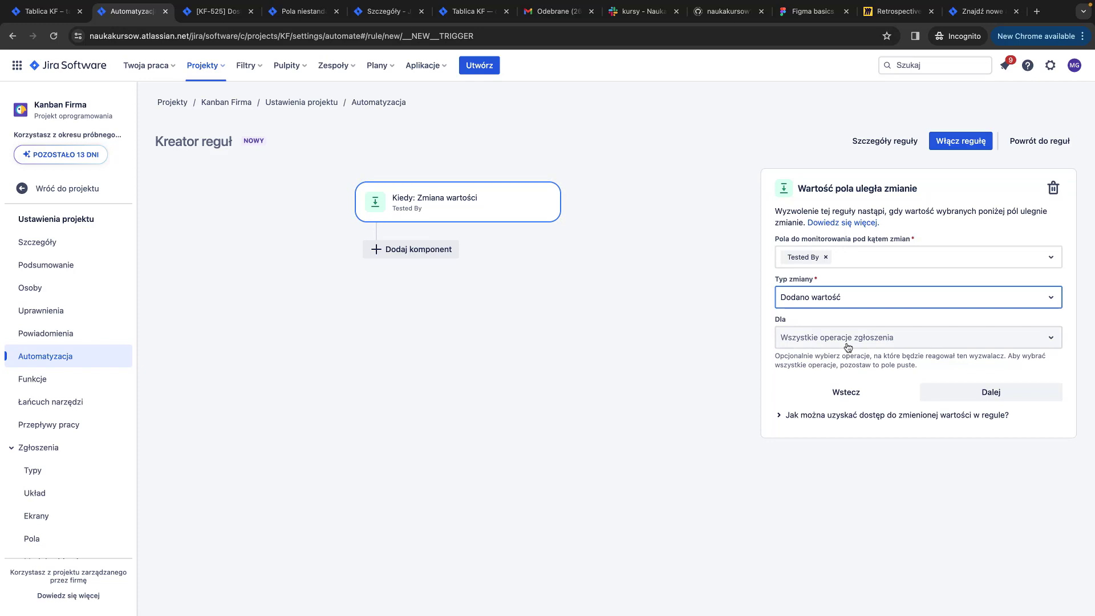
pyautogui.click(848, 345)
pyautogui.click(676, 334)
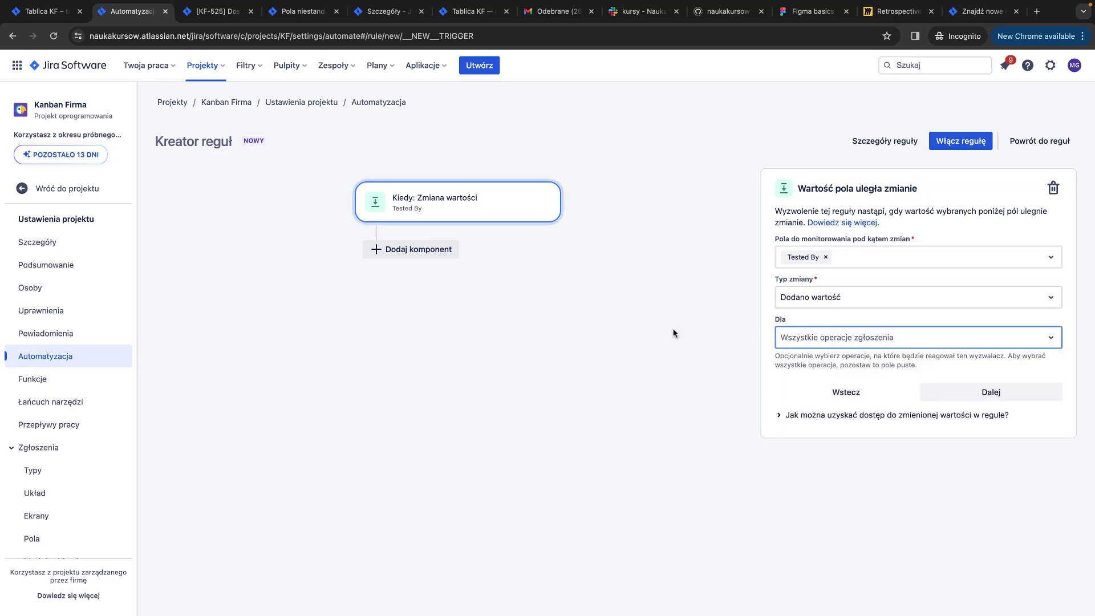
pyautogui.click(943, 392)
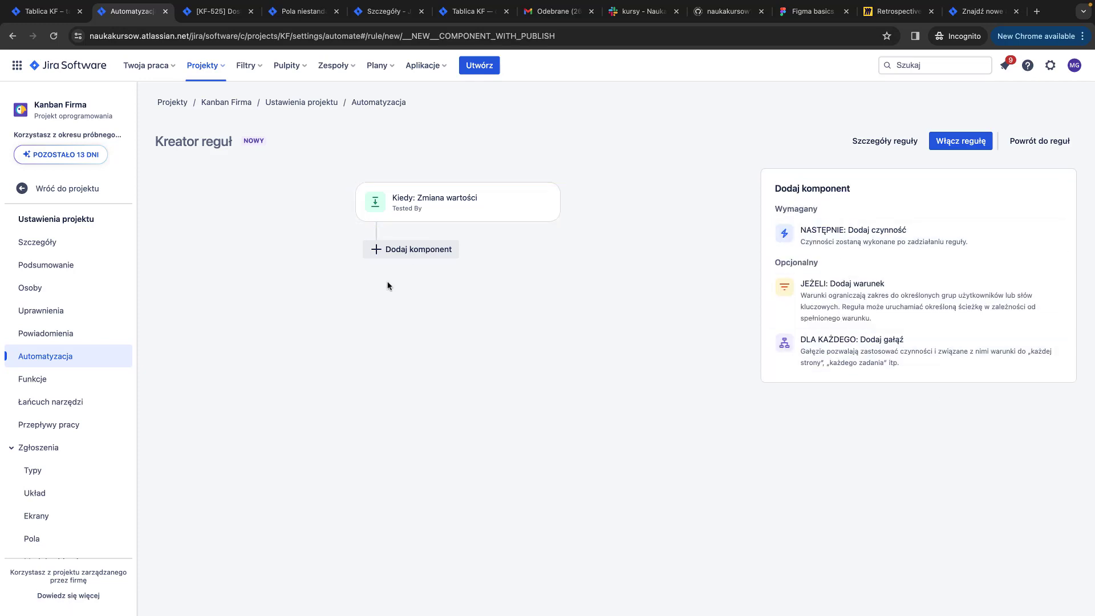
# Check issue KF-525 and add an issue fields condition to the rule requiring Status jest równe Staging
pyautogui.click(787, 287)
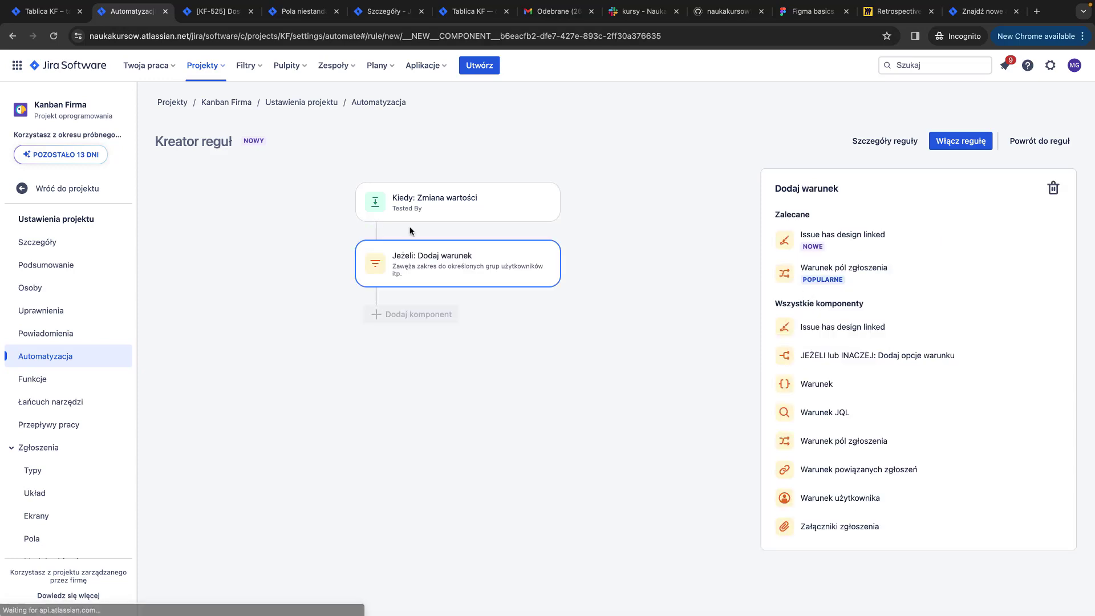
pyautogui.click(211, 11)
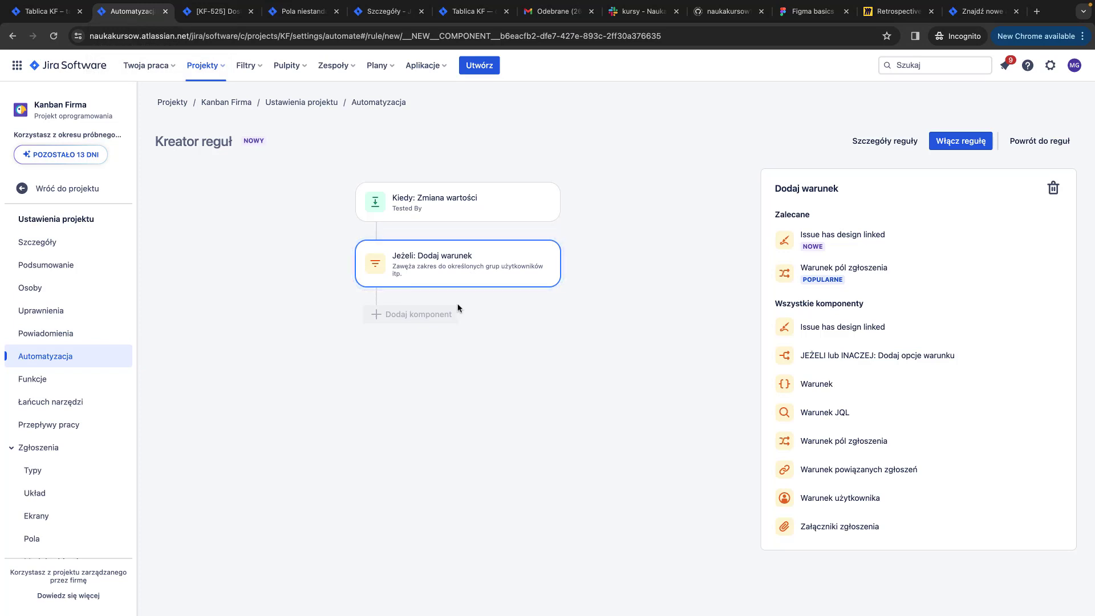
pyautogui.click(220, 11)
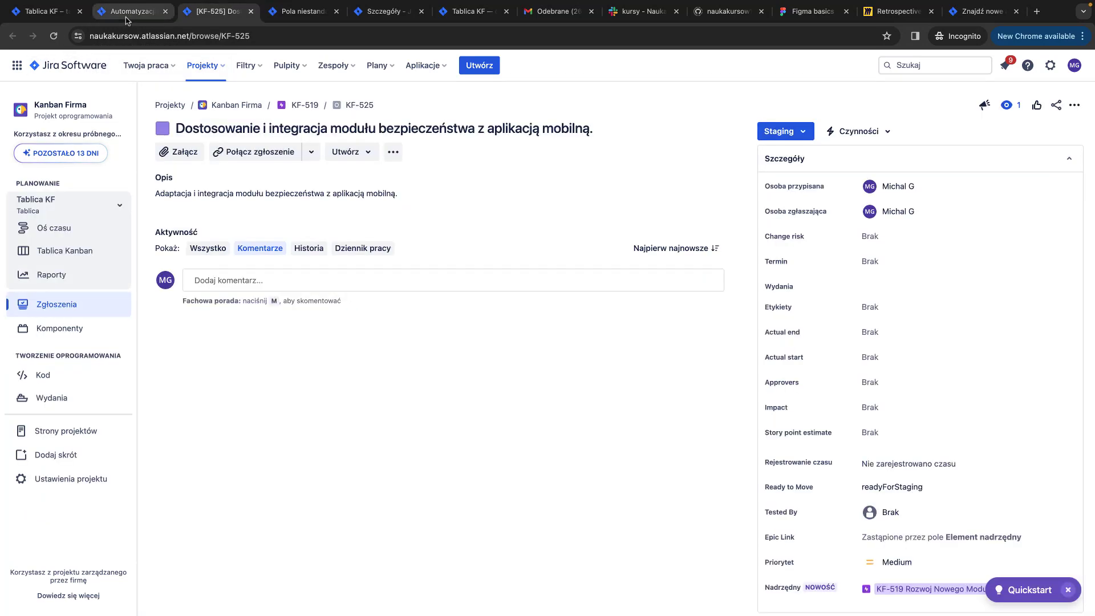
pyautogui.click(126, 17)
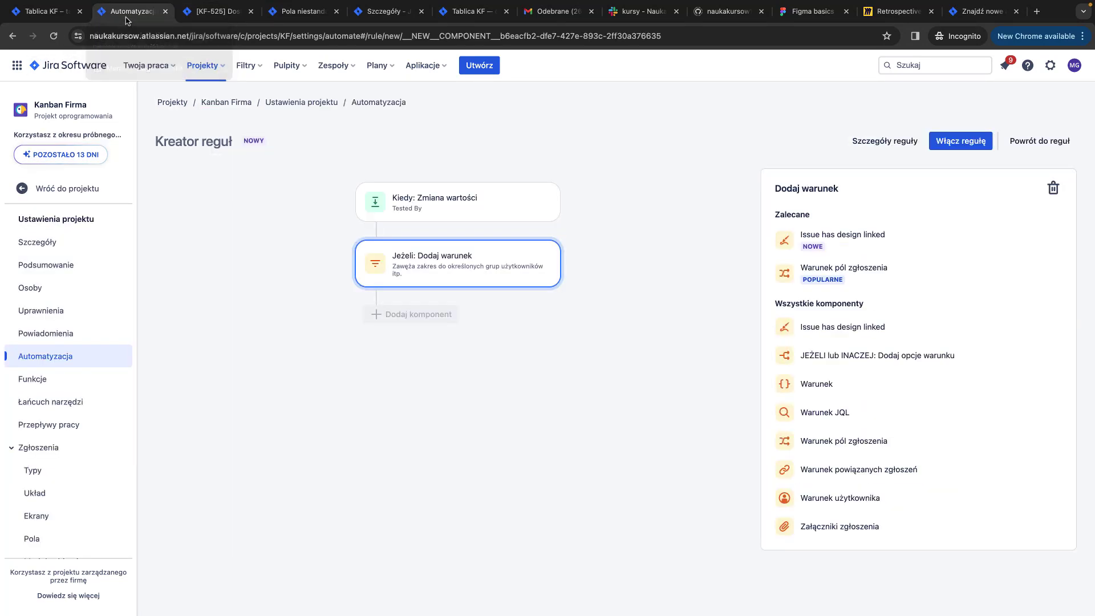
pyautogui.click(851, 277)
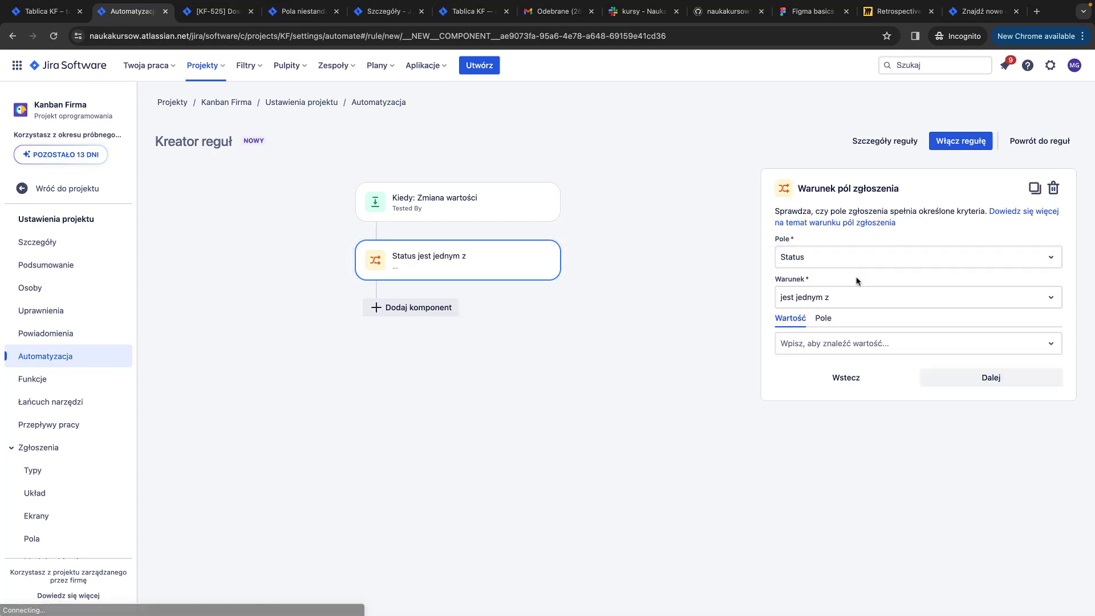
pyautogui.click(853, 299)
pyautogui.click(862, 334)
pyautogui.click(860, 345)
pyautogui.write('te')
pyautogui.press('Escape')
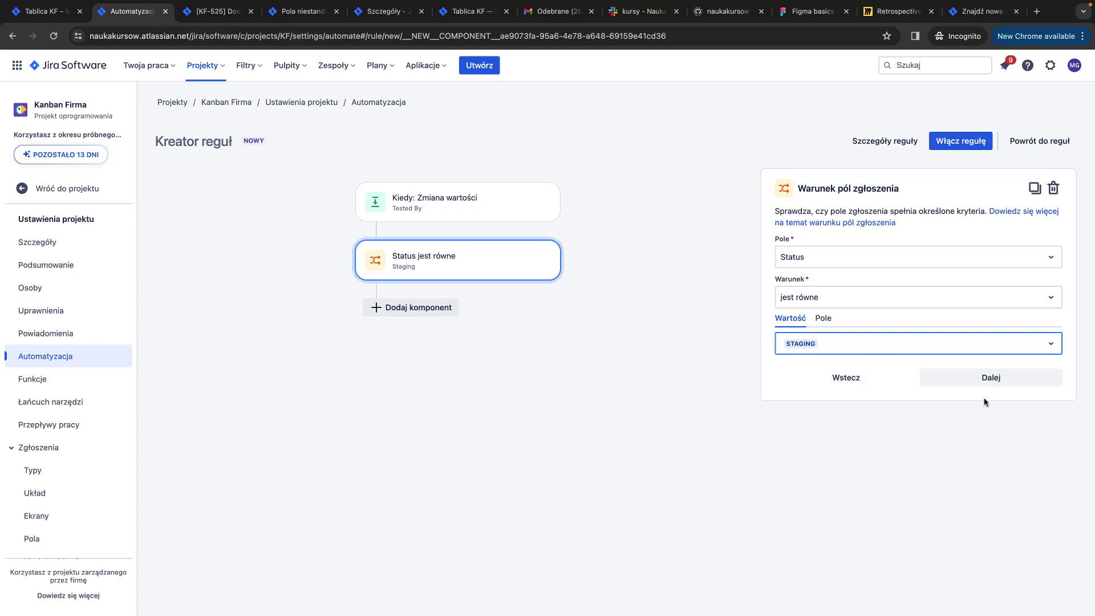
pyautogui.click(990, 386)
# Recheck the status and Tested By field on KF-525, and add an action that transitions the issue to Testing Staging
pyautogui.click(215, 11)
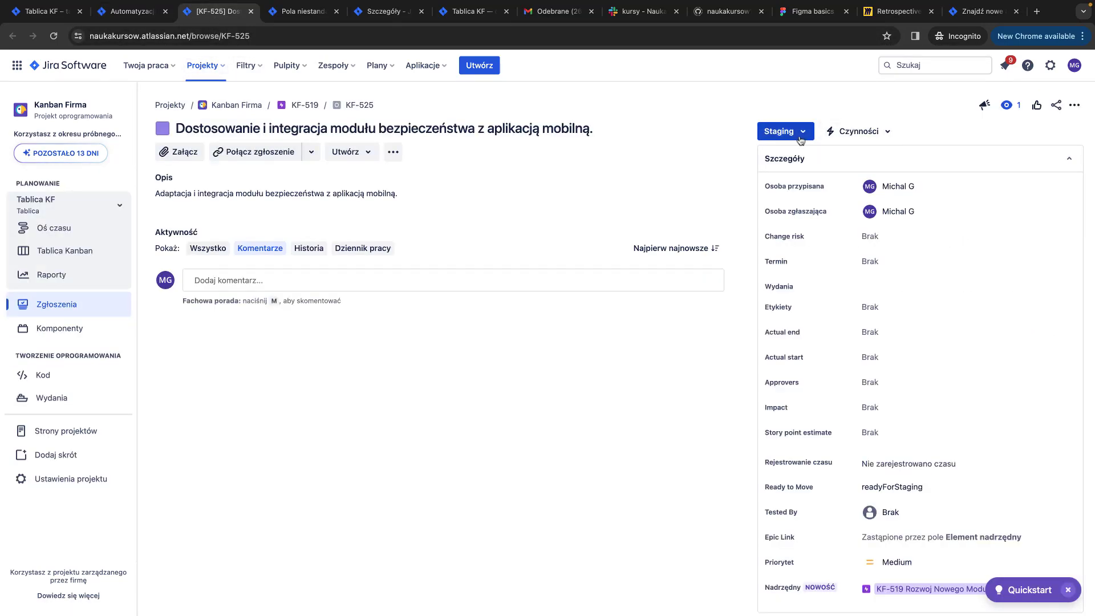
pyautogui.scroll(-1, 920, 333)
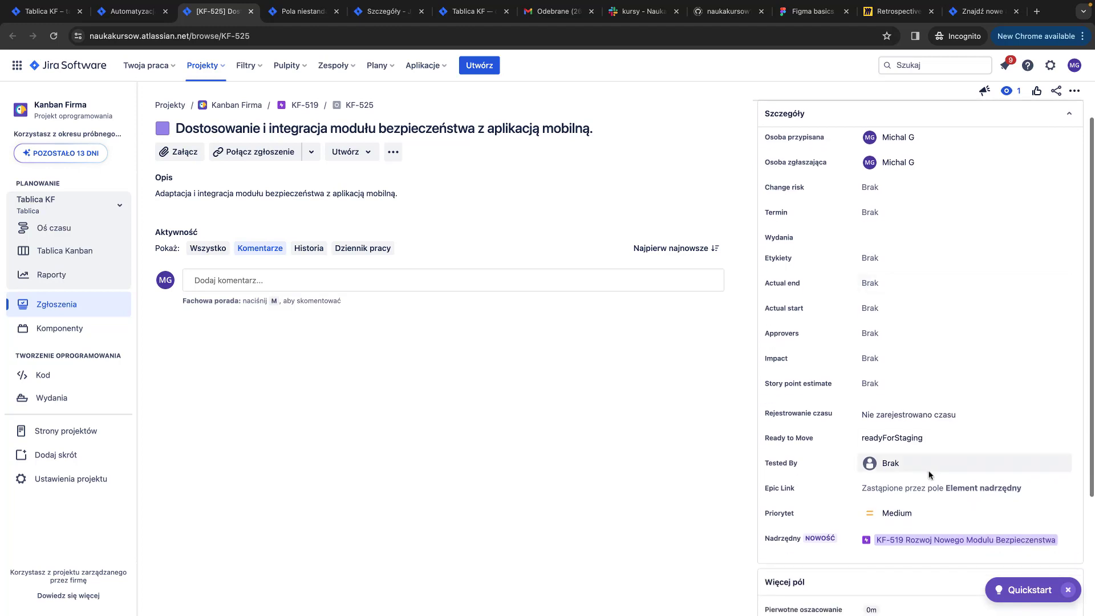
pyautogui.scroll(1, 922, 471)
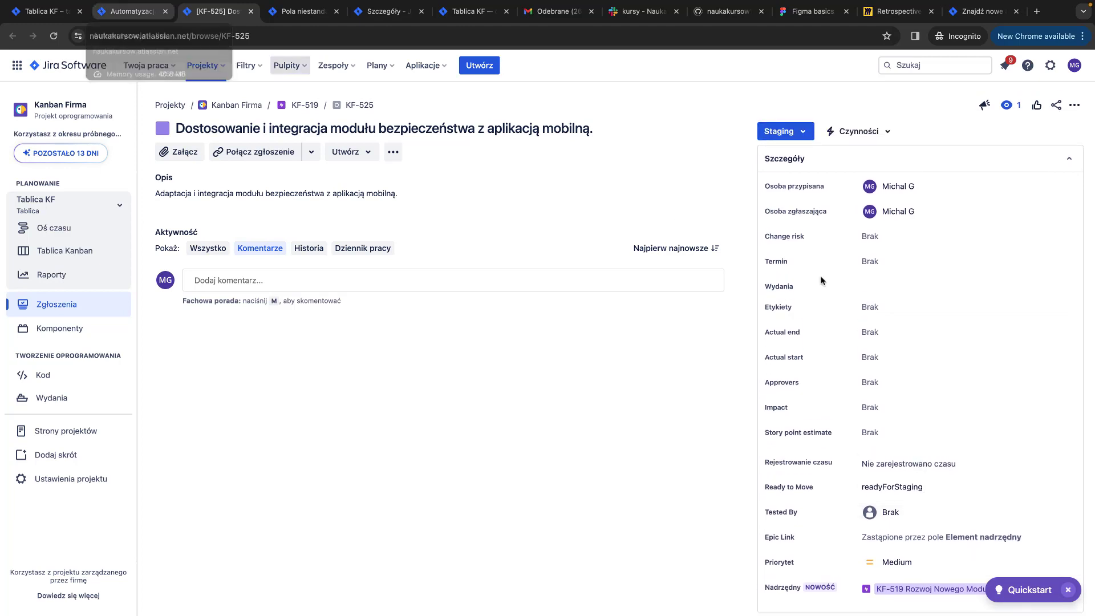
pyautogui.click(130, 12)
pyautogui.click(426, 318)
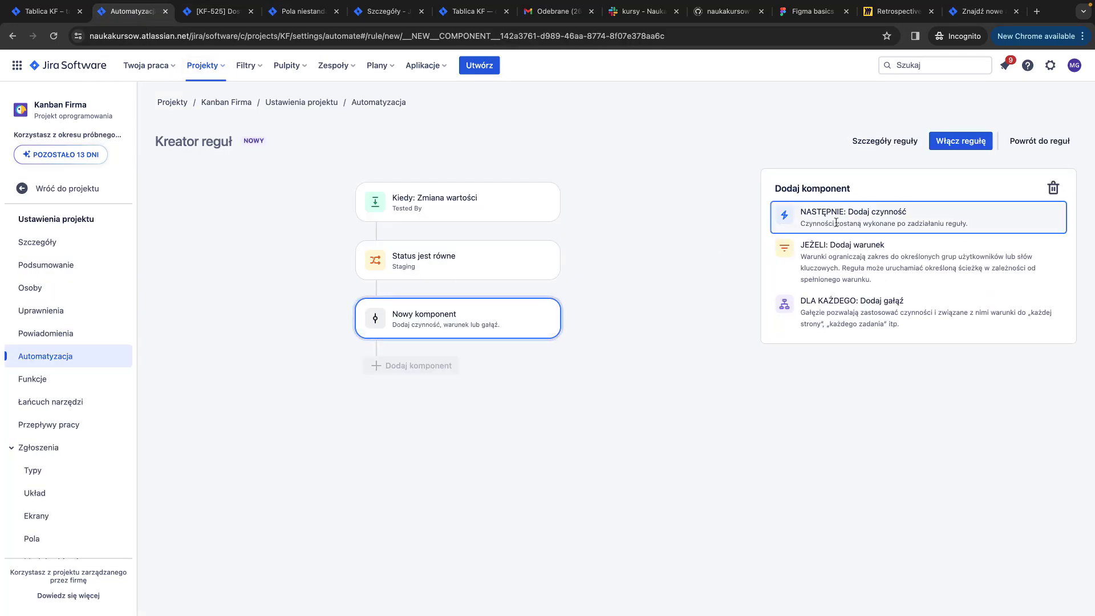
pyautogui.click(834, 228)
pyautogui.click(854, 450)
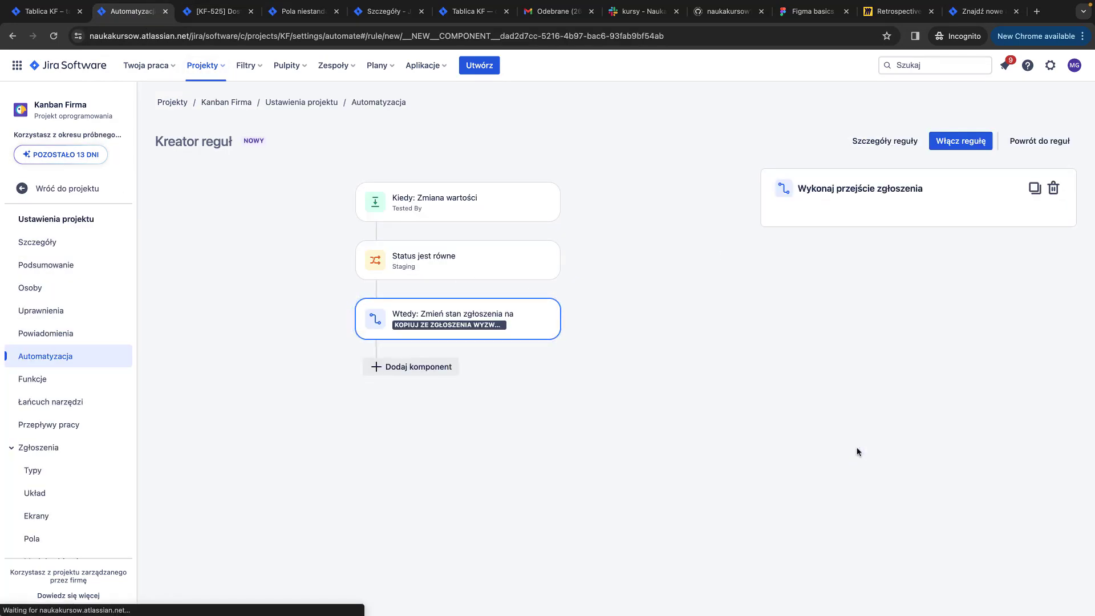
pyautogui.click(863, 286)
pyautogui.scroll(-3, 844, 368)
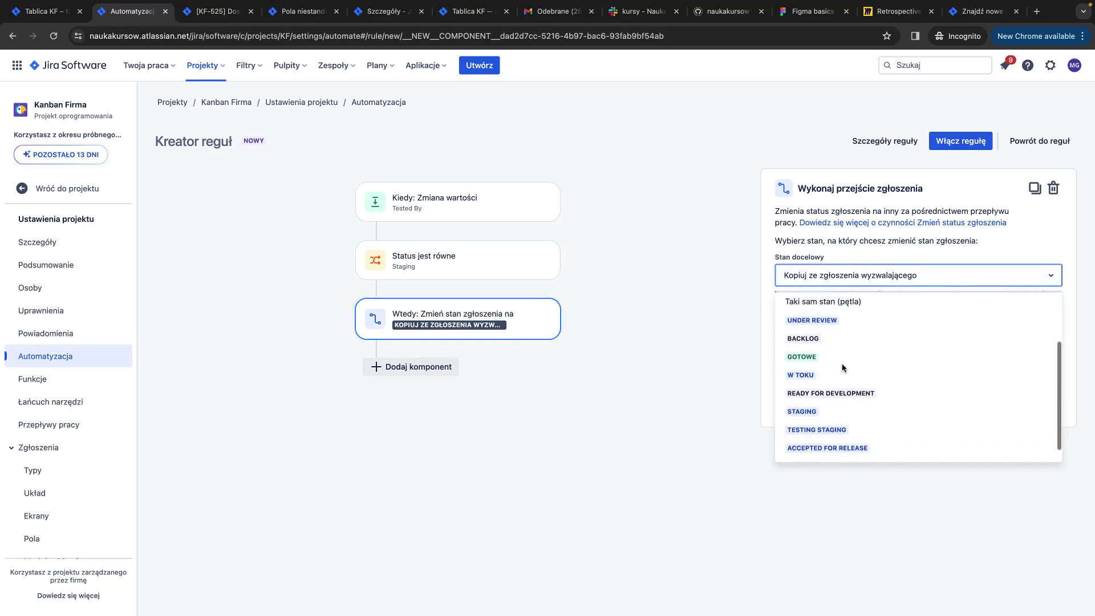
pyautogui.click(847, 429)
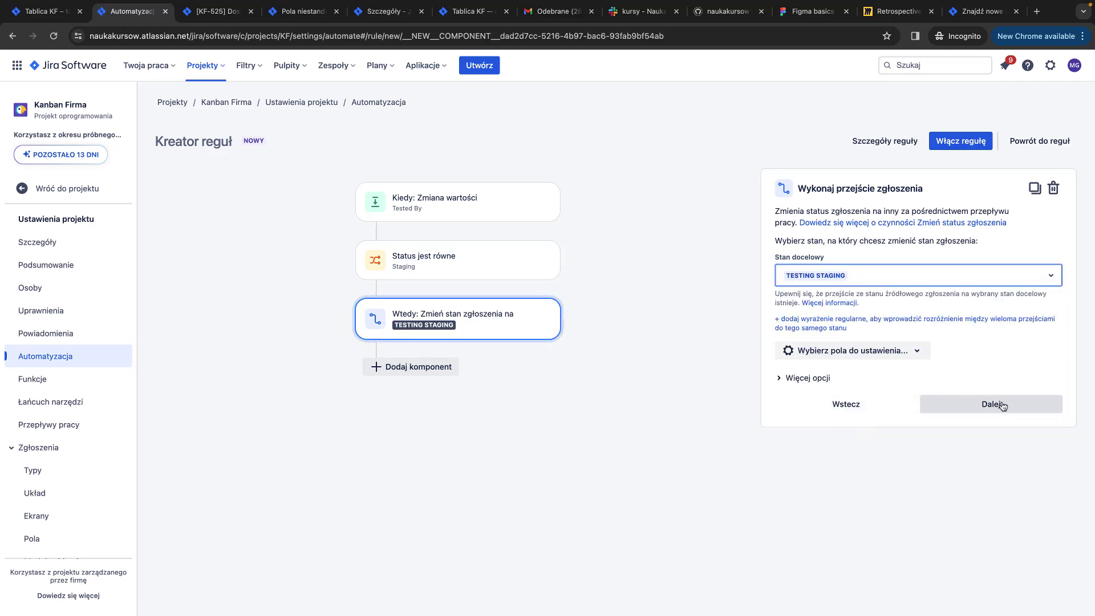
pyautogui.click(993, 405)
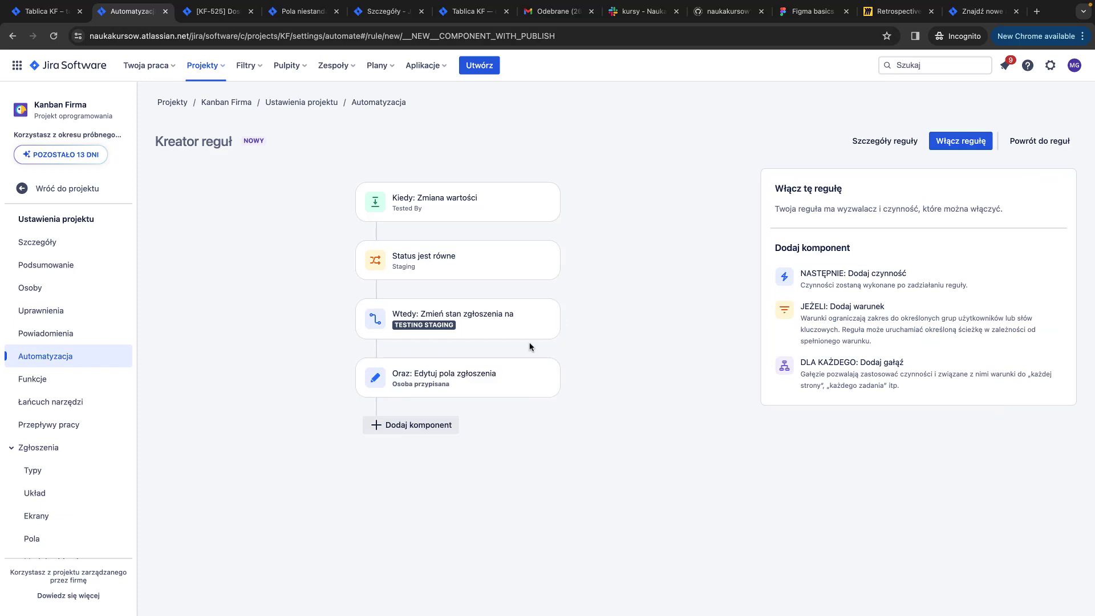
# In the rule's edit-fields action, deselect and reselect the Osoba przypisana field, and look through its available values
pyautogui.click(468, 323)
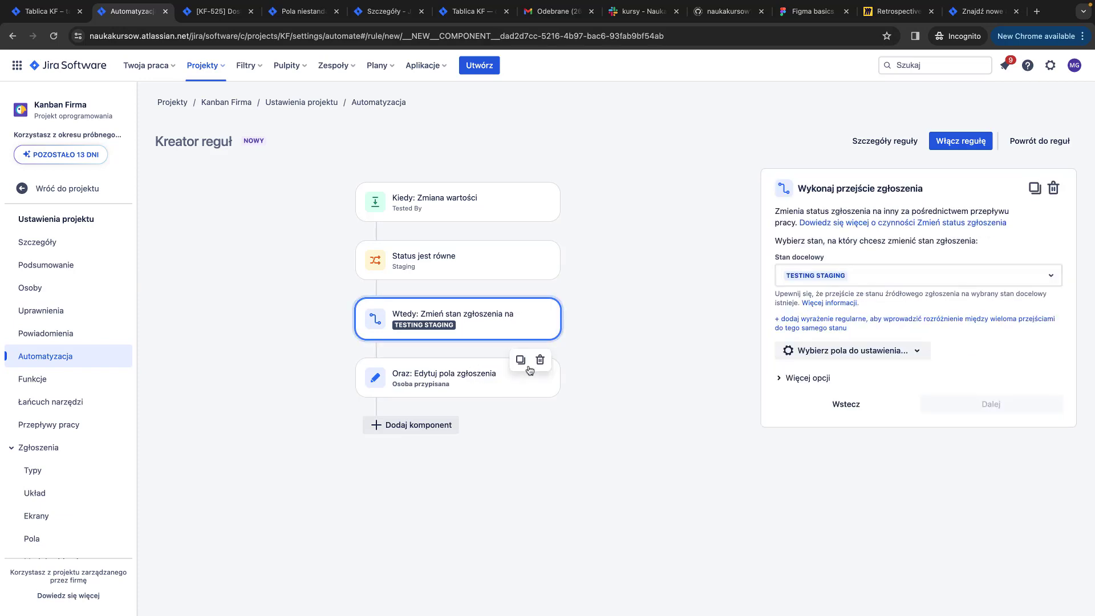
pyautogui.click(464, 380)
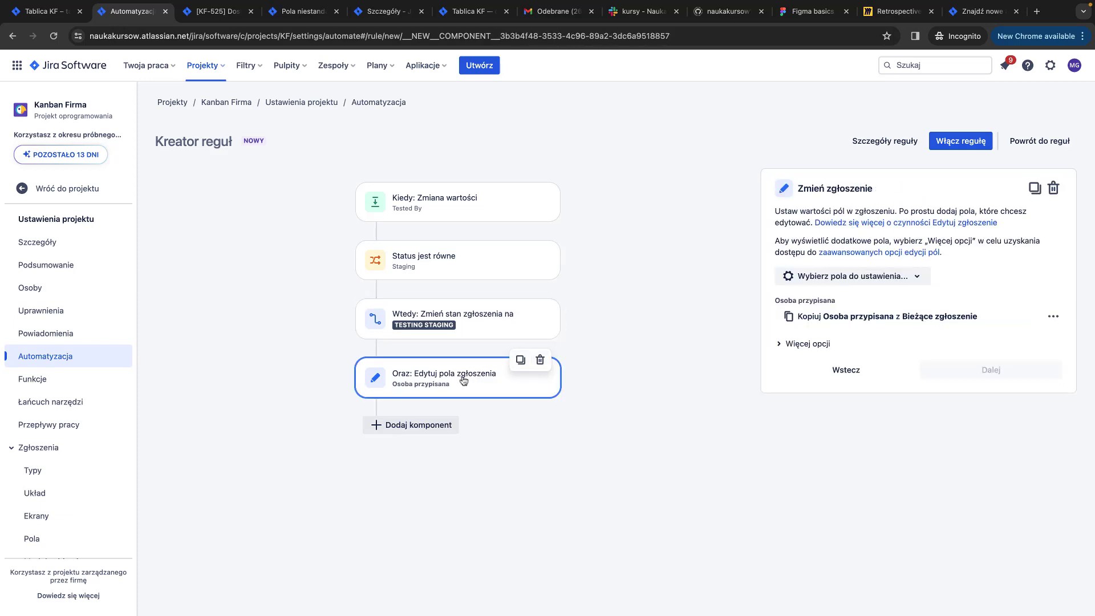
pyautogui.click(894, 278)
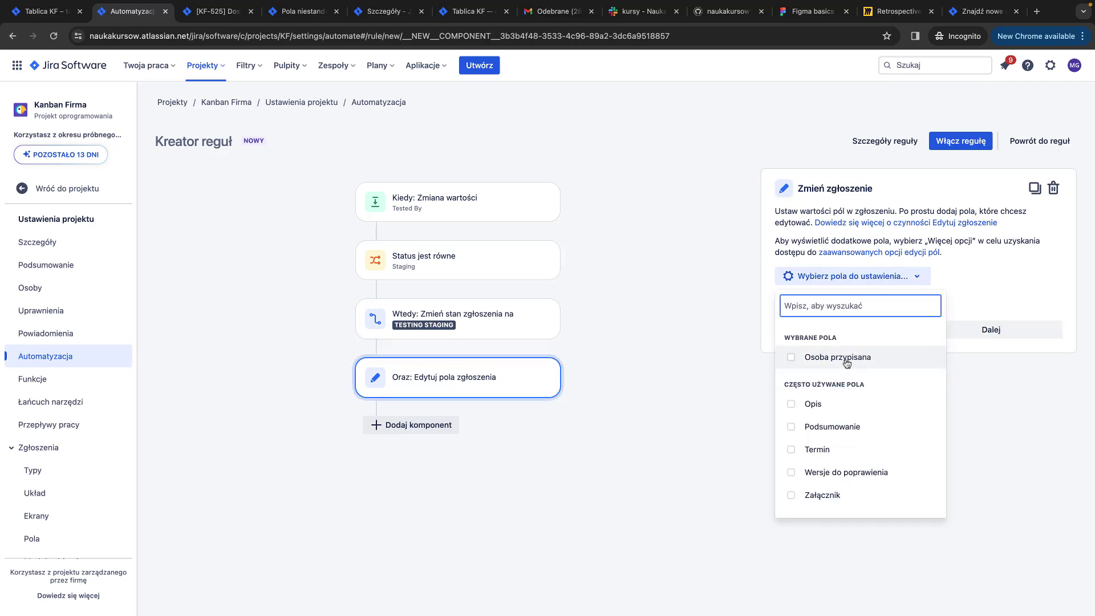
pyautogui.click(928, 246)
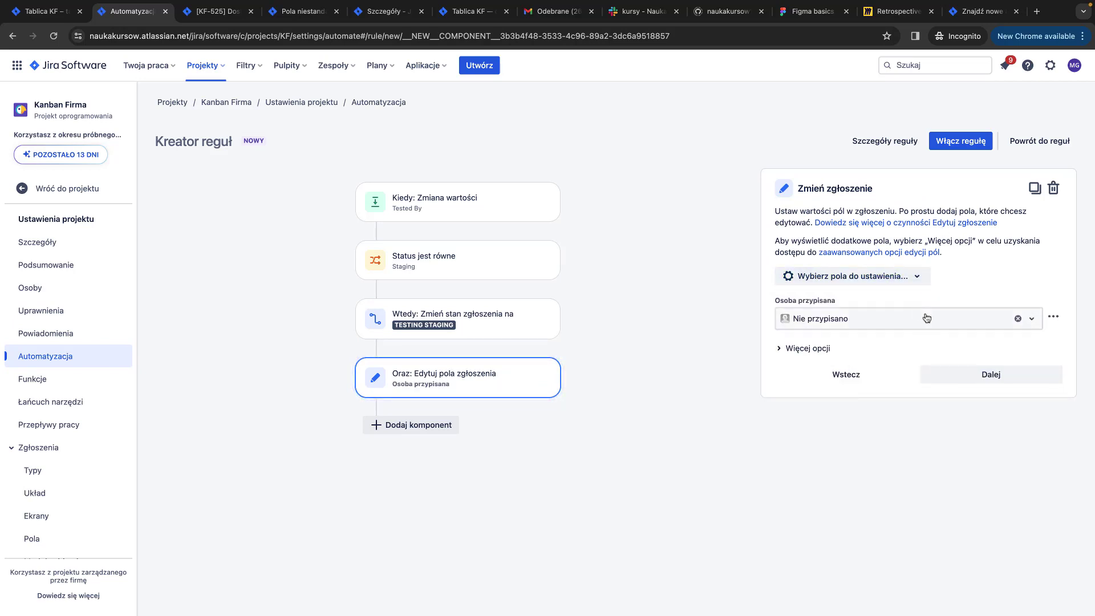
pyautogui.click(842, 318)
pyautogui.scroll(-1, 842, 394)
pyautogui.scroll(-3, 842, 395)
pyautogui.scroll(3, 845, 382)
pyautogui.scroll(1, 894, 471)
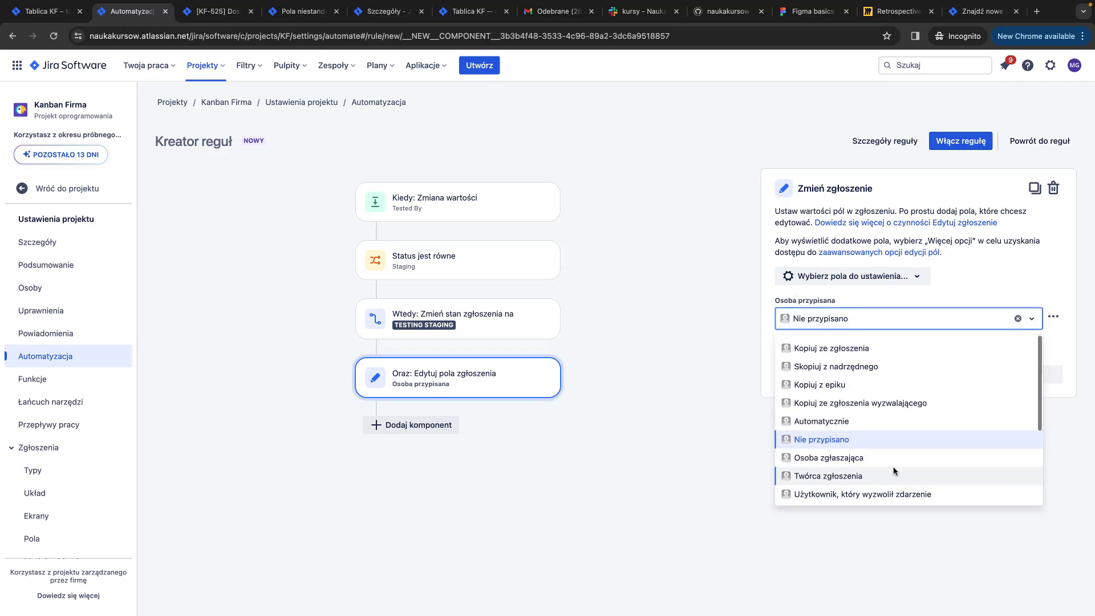
pyautogui.click(941, 273)
# Configure Osoba przypisana in the edit-fields action to copy its value from the Tested By field of Bieżące zgłoszenie
pyautogui.click(1053, 317)
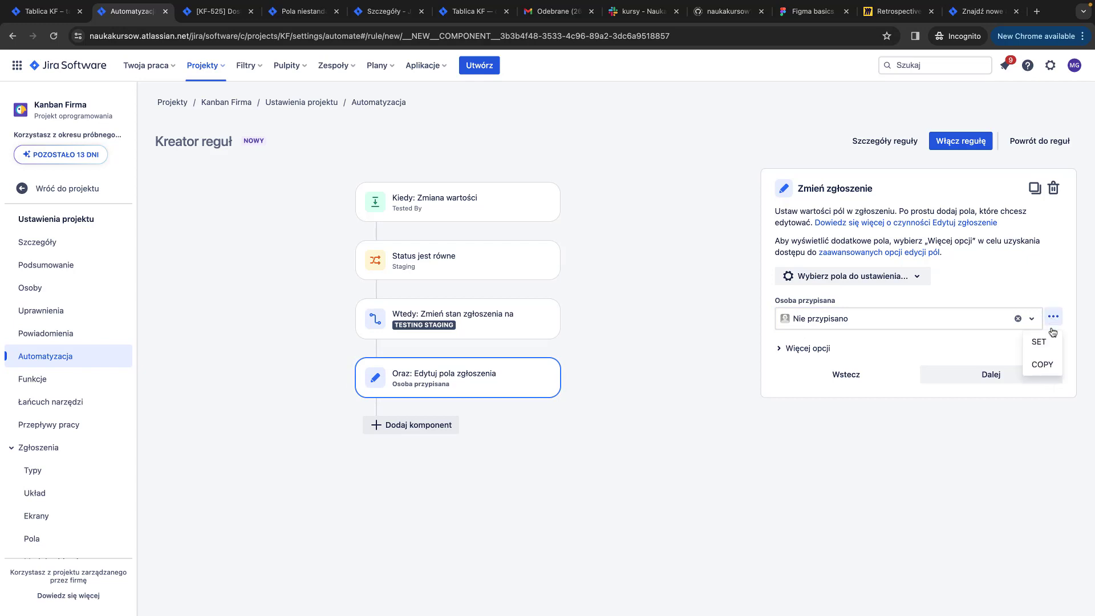
pyautogui.click(1042, 364)
pyautogui.click(934, 318)
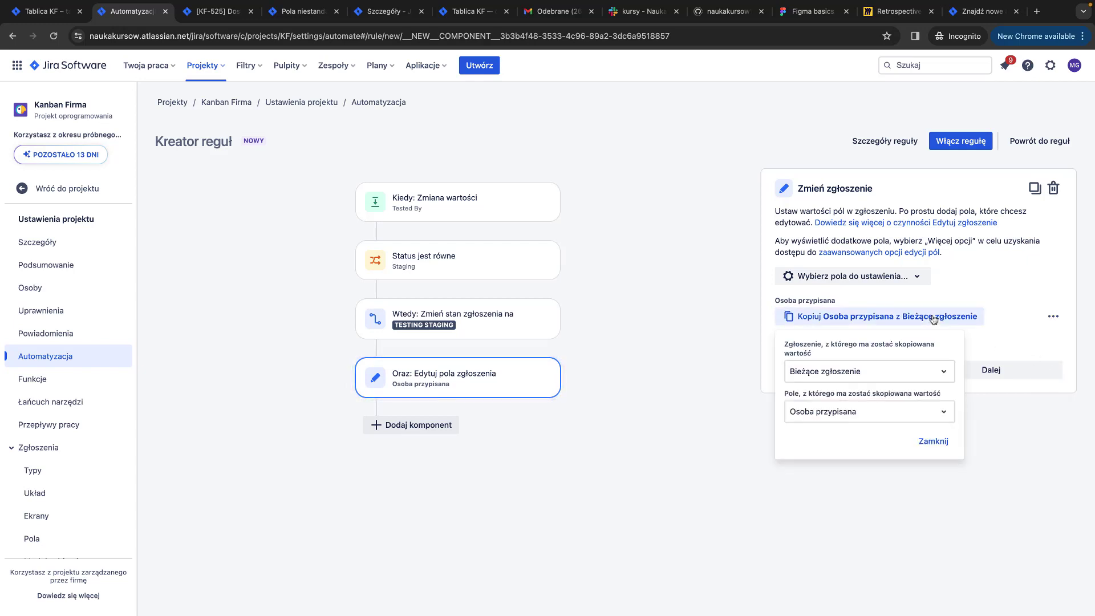
pyautogui.click(900, 375)
pyautogui.click(855, 401)
pyautogui.click(876, 411)
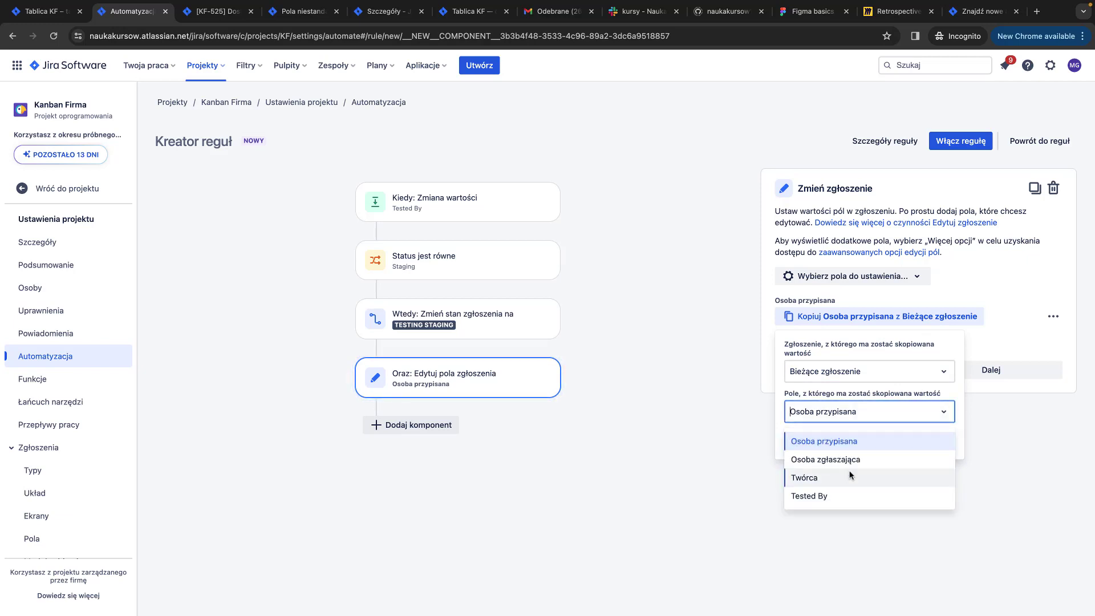
pyautogui.click(848, 372)
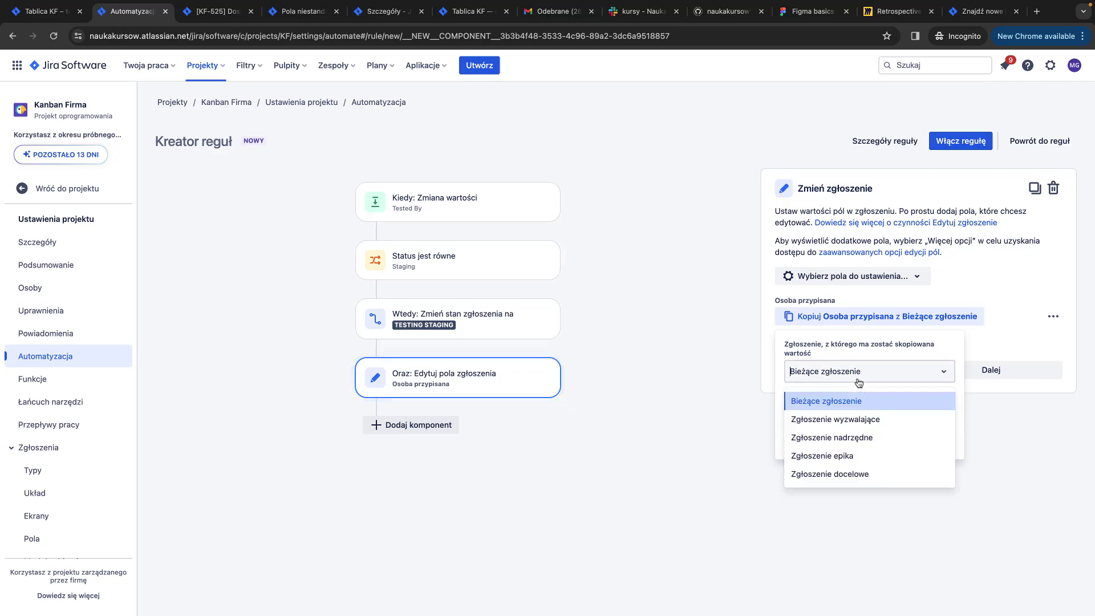
pyautogui.click(824, 402)
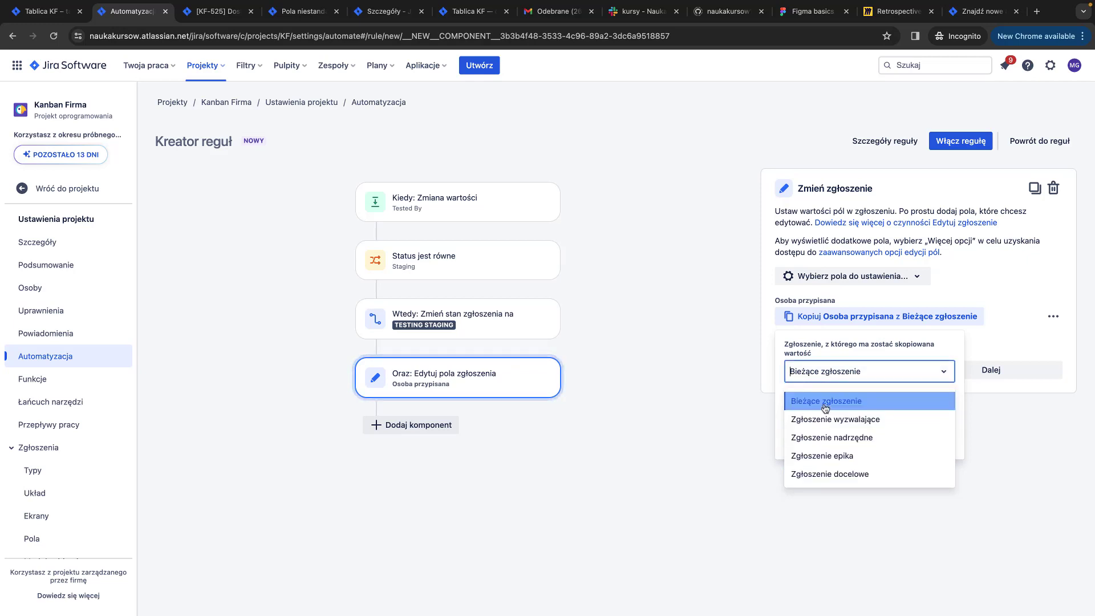
pyautogui.click(836, 412)
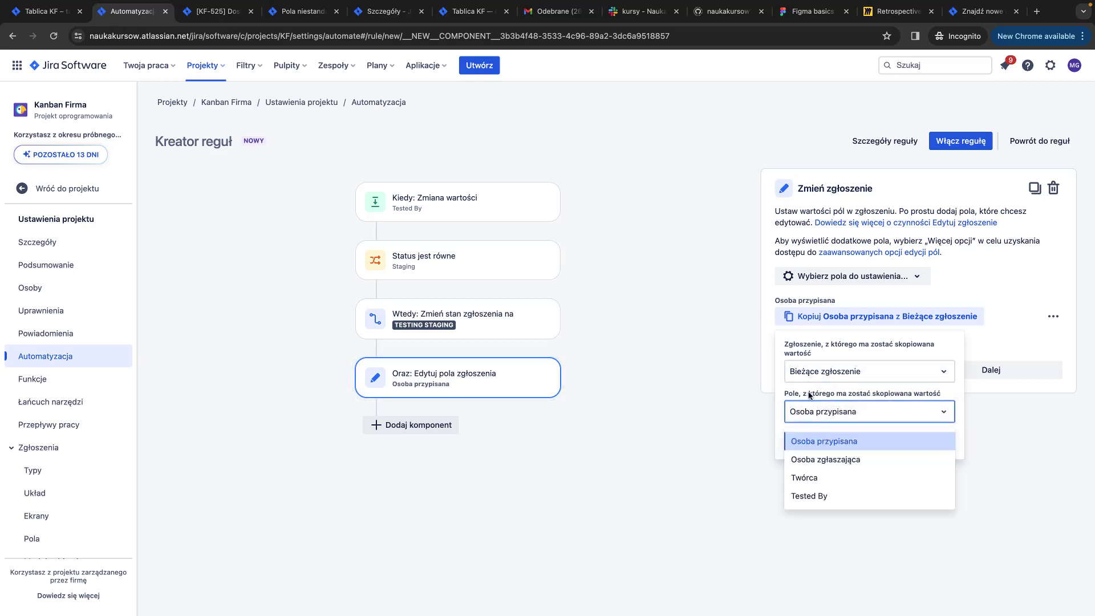
pyautogui.click(817, 496)
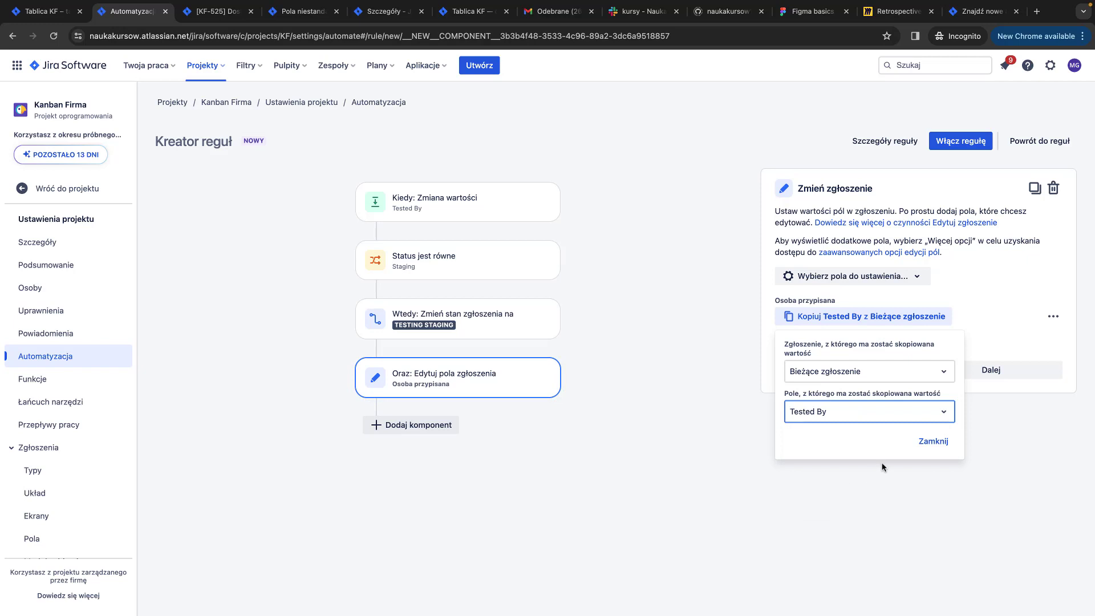
pyautogui.click(928, 441)
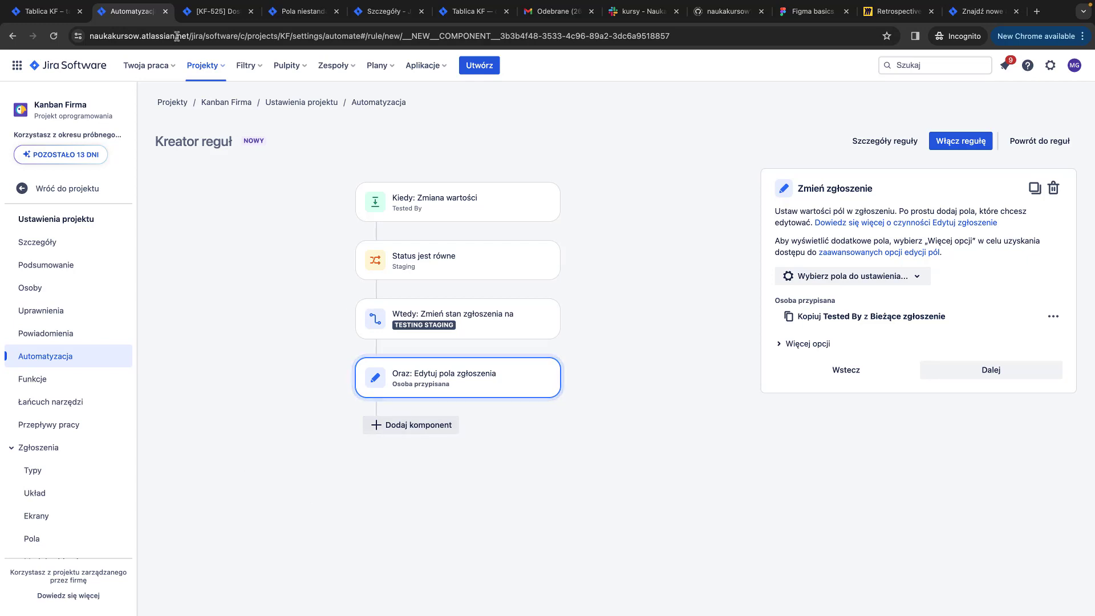
# Check the Ready to Move field on KF-525 and add another Zmień zgłoszenie action to the rule that edits Ready to Move
pyautogui.click(197, 14)
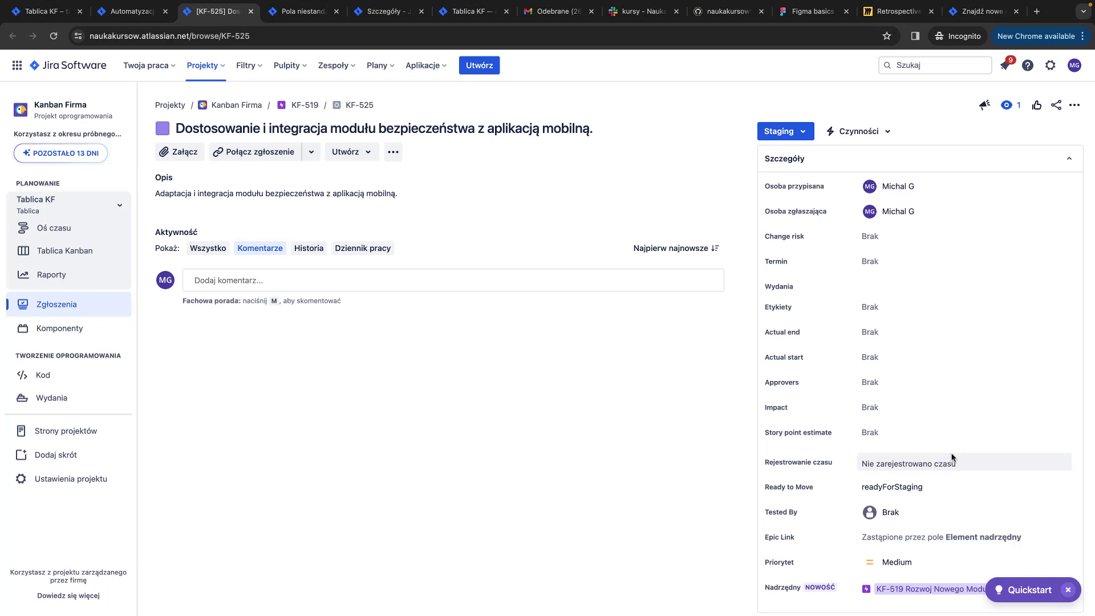
pyautogui.scroll(-1, 947, 455)
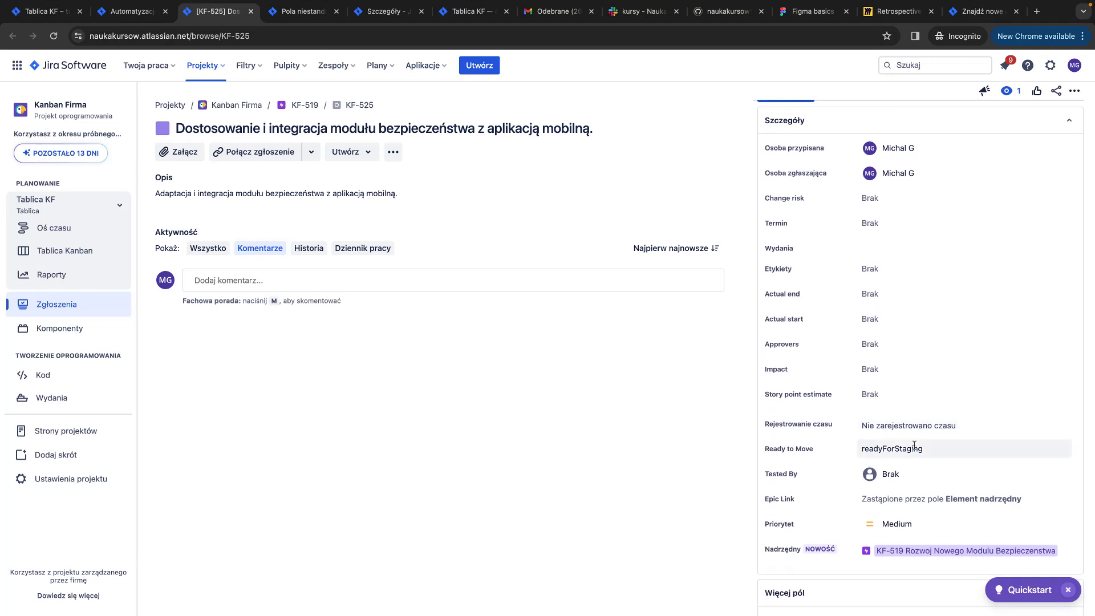
pyautogui.click(136, 19)
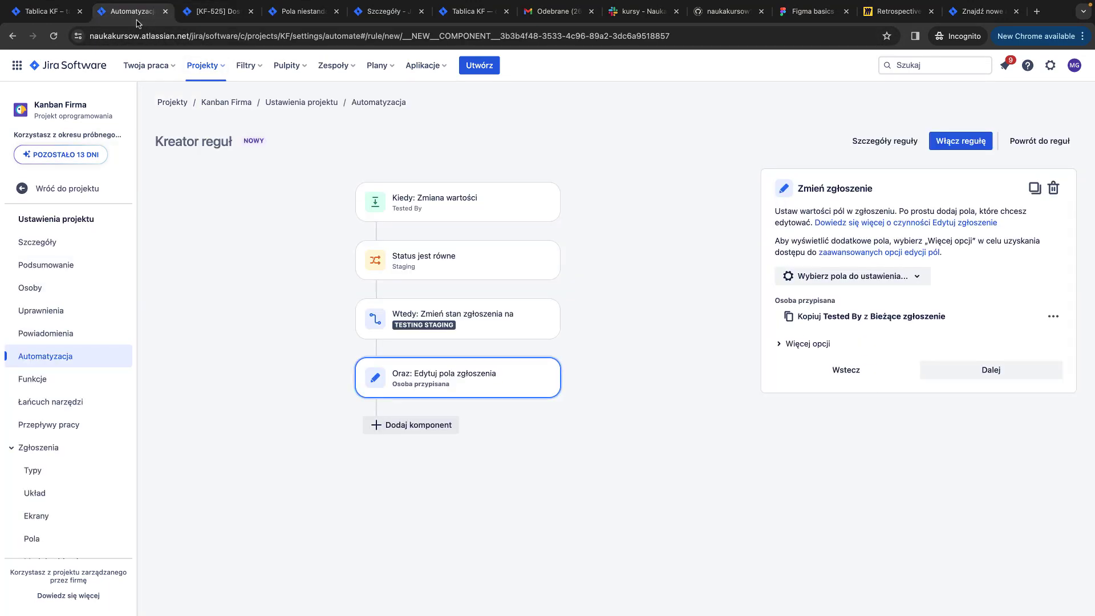
pyautogui.click(375, 425)
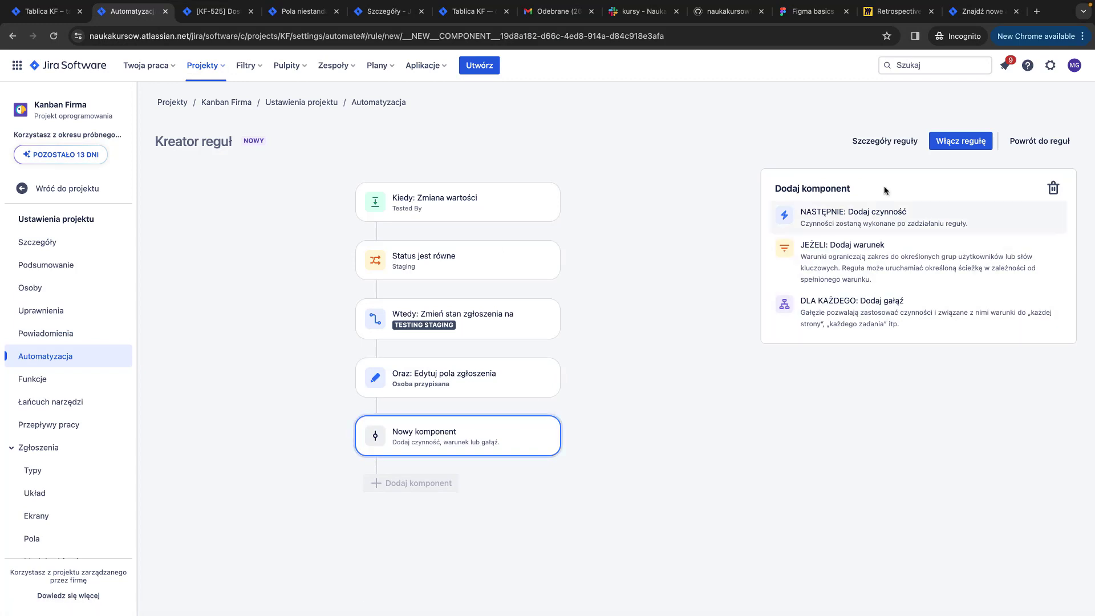
pyautogui.click(875, 222)
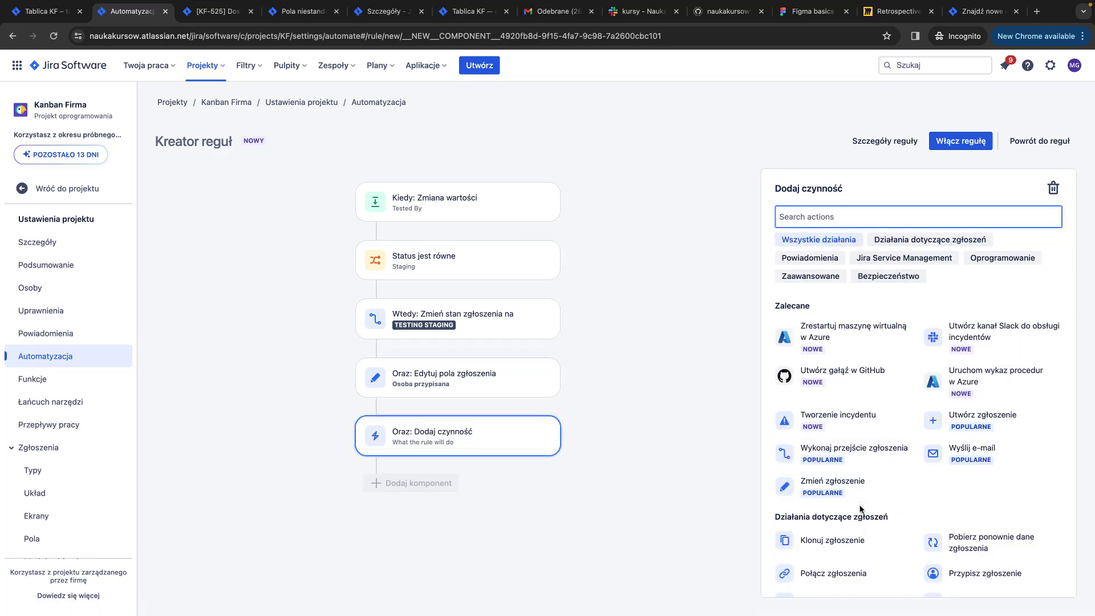
pyautogui.scroll(-1, 862, 509)
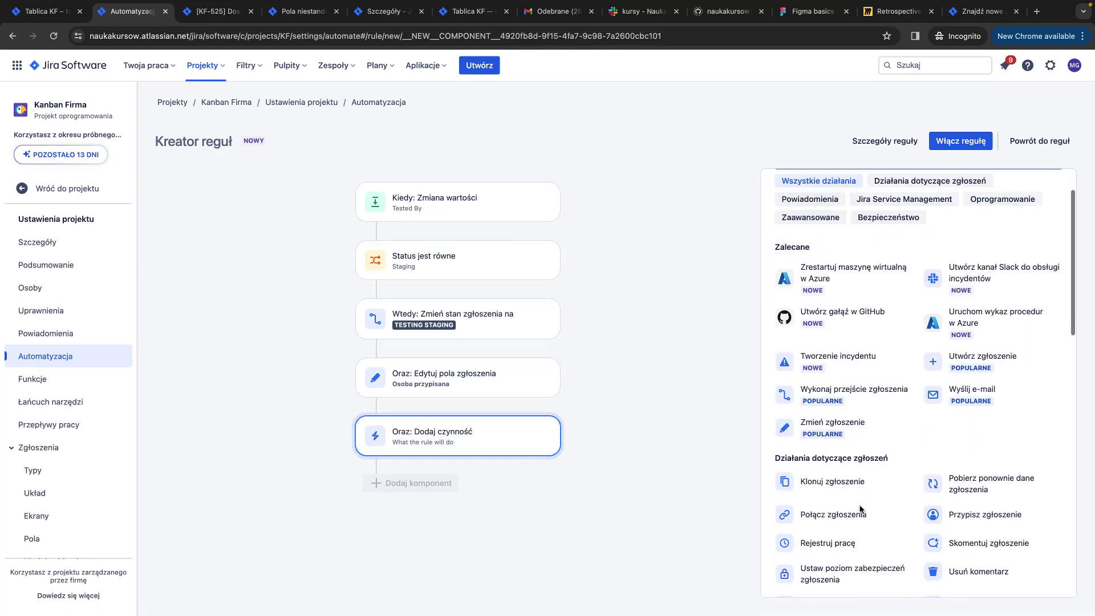
pyautogui.click(859, 434)
pyautogui.write('ready')
pyautogui.click(832, 403)
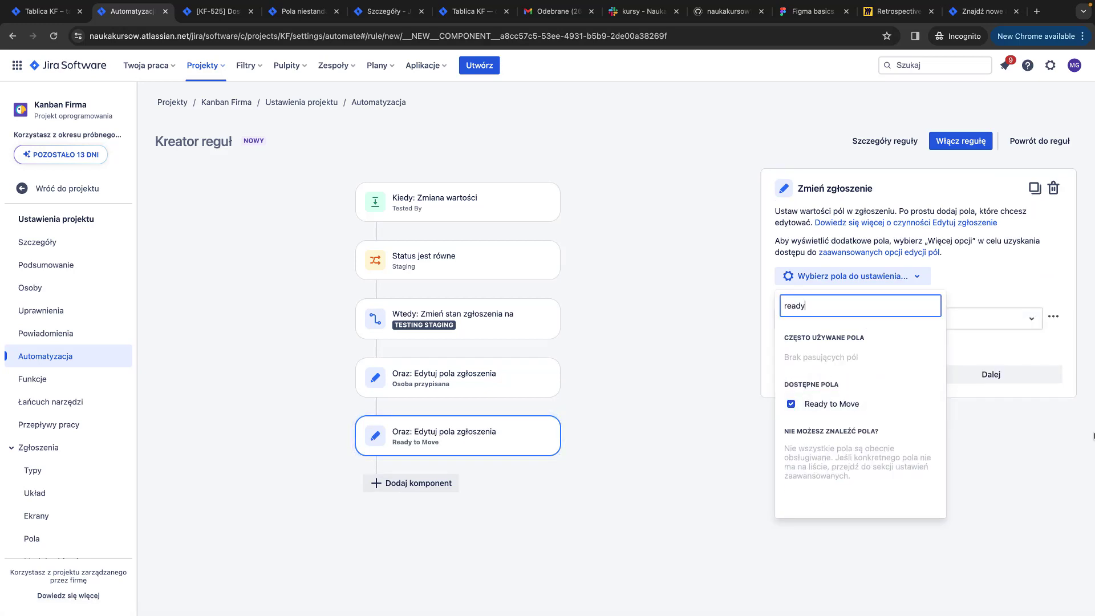
pyautogui.click(1053, 450)
pyautogui.click(944, 321)
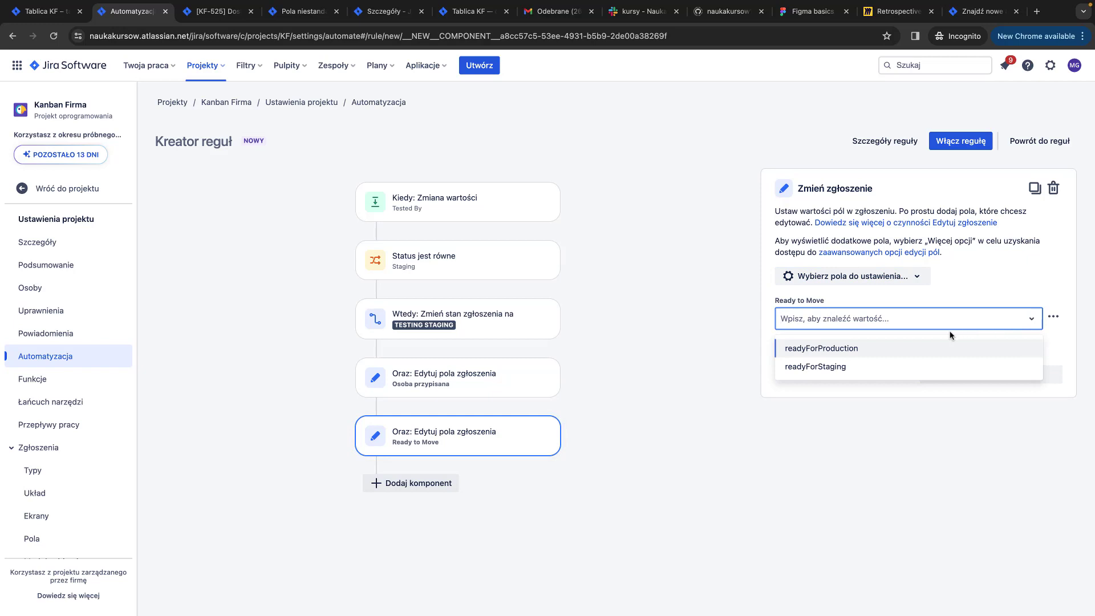
pyautogui.click(936, 393)
pyautogui.click(854, 276)
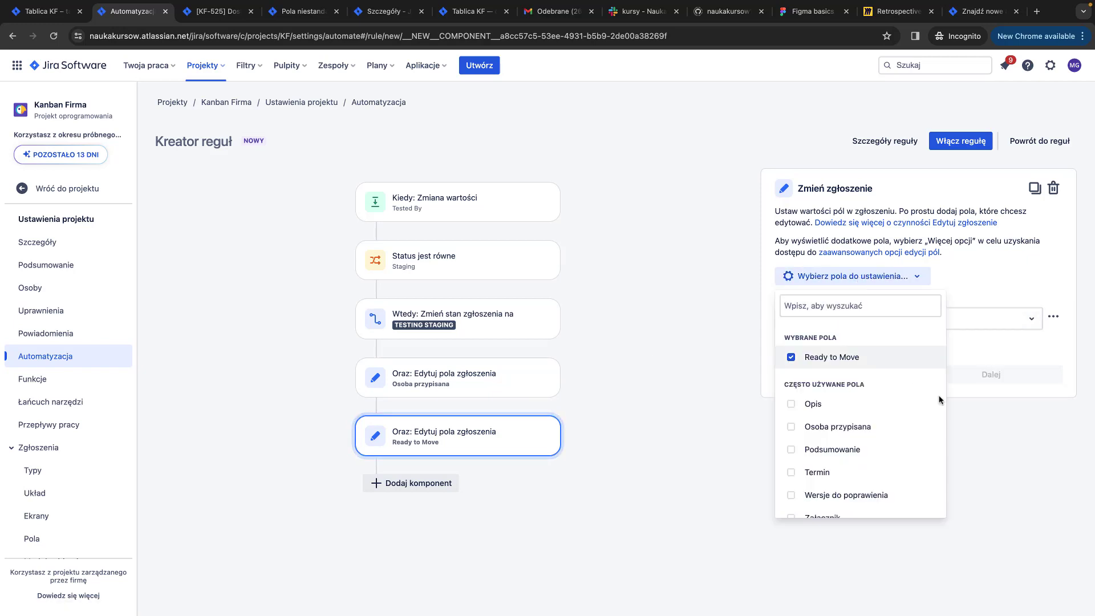
pyautogui.click(1054, 332)
pyautogui.click(1053, 317)
pyautogui.click(1052, 322)
pyautogui.click(1053, 322)
pyautogui.click(1042, 363)
pyautogui.click(930, 323)
pyautogui.click(906, 371)
pyautogui.click(905, 371)
pyautogui.click(905, 411)
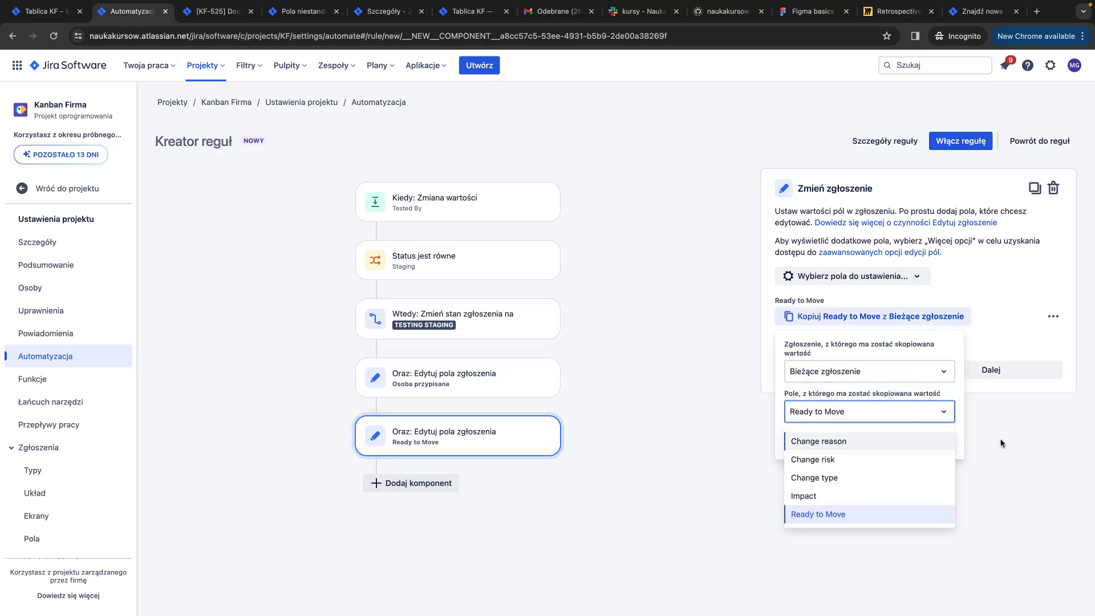
pyautogui.click(961, 435)
pyautogui.click(1053, 316)
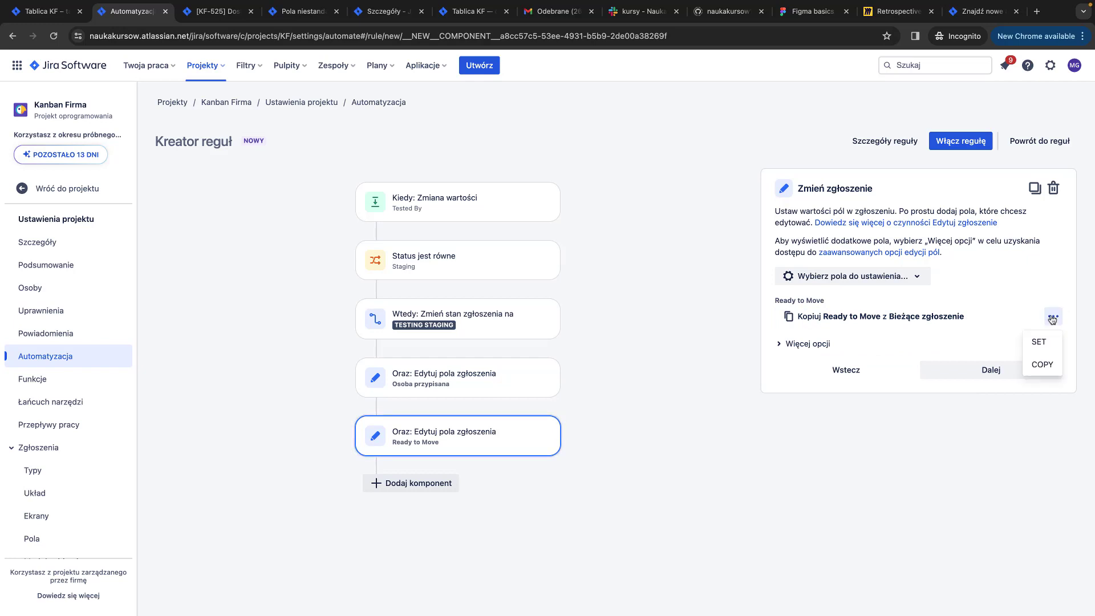
pyautogui.click(1039, 342)
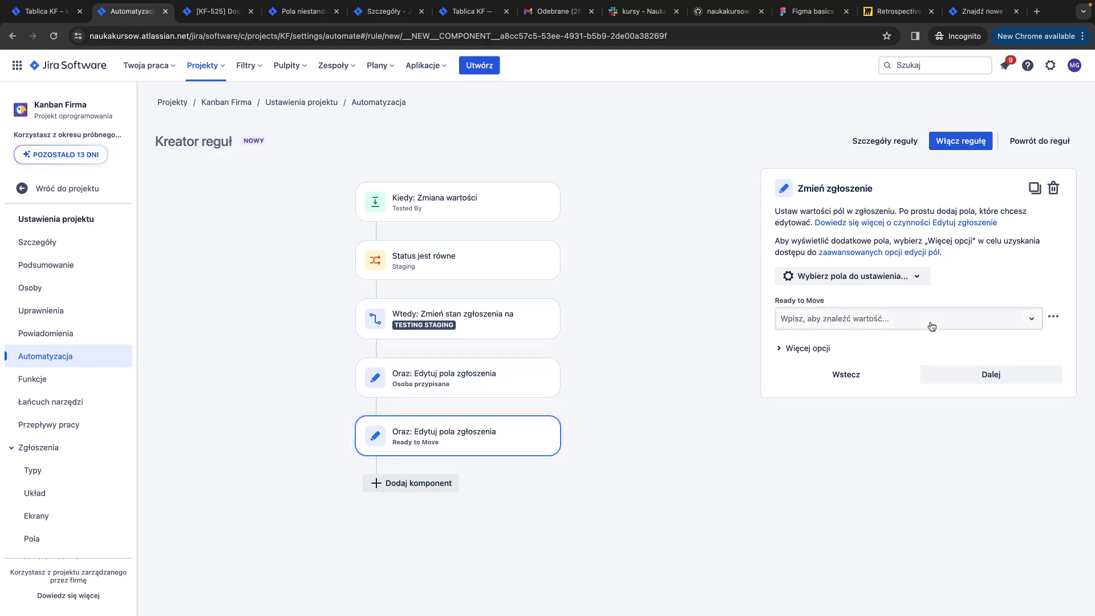
# Leave the Ready to Move value empty so the rule clears the field, and finish the edit-fields action
pyautogui.click(932, 325)
pyautogui.click(873, 435)
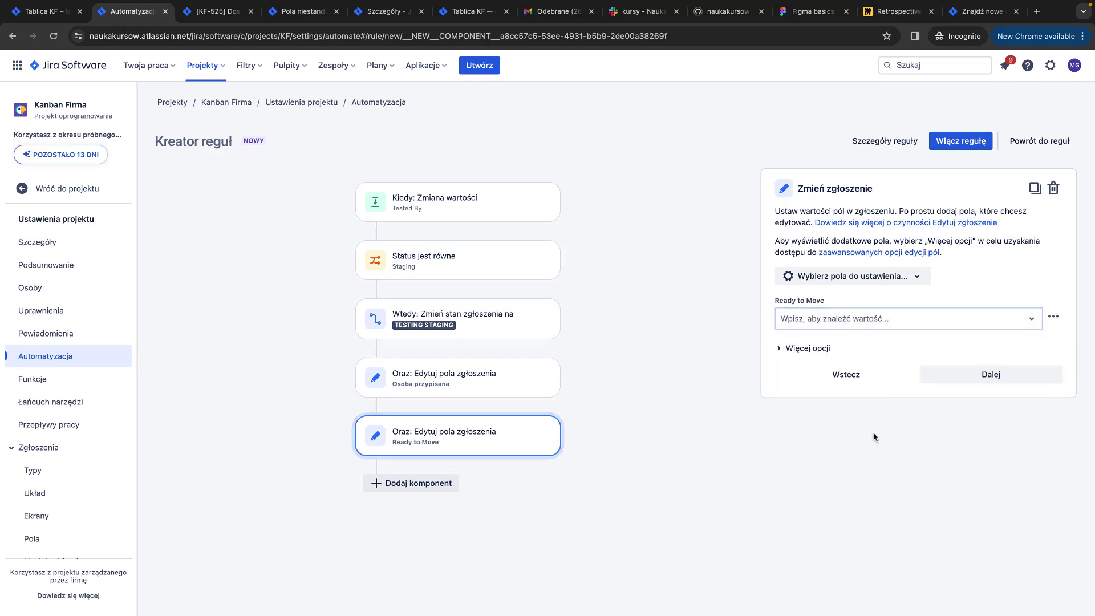
pyautogui.click(1018, 330)
pyautogui.click(872, 288)
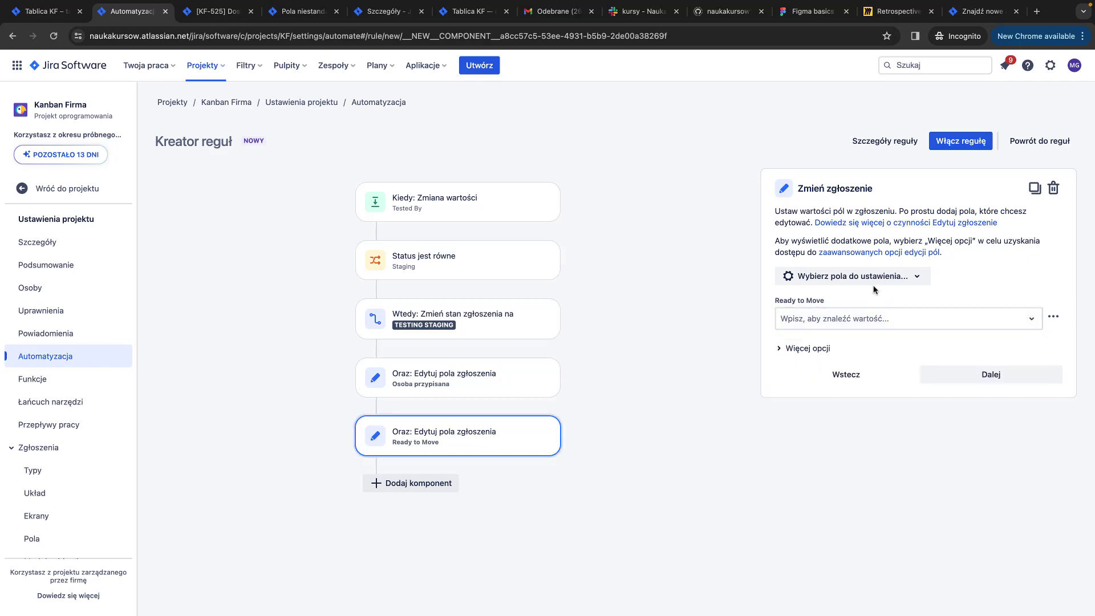
pyautogui.click(877, 286)
pyautogui.click(973, 276)
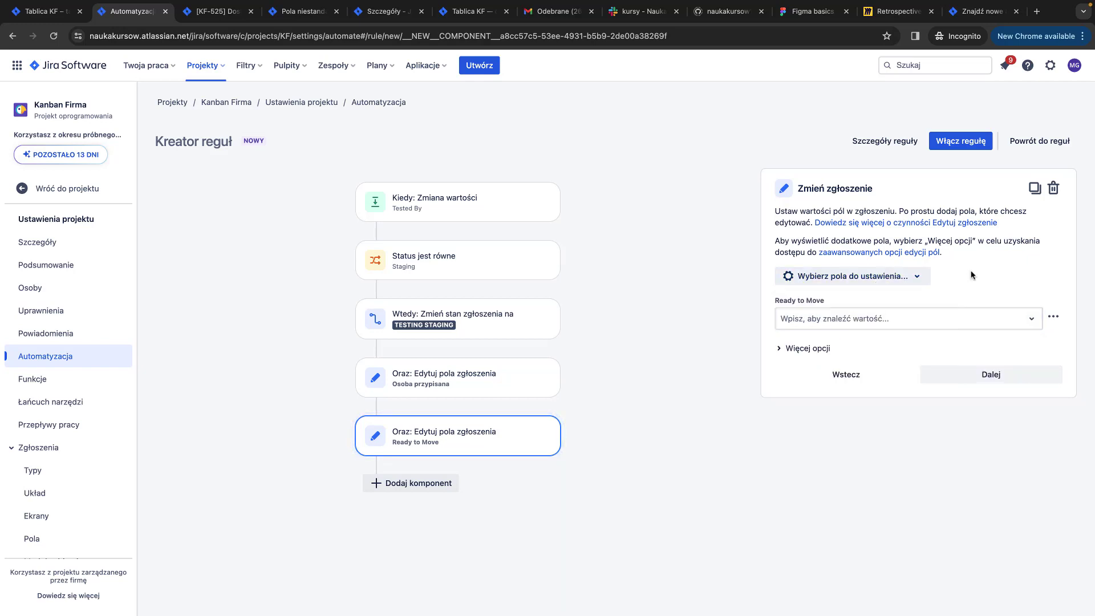
pyautogui.click(963, 375)
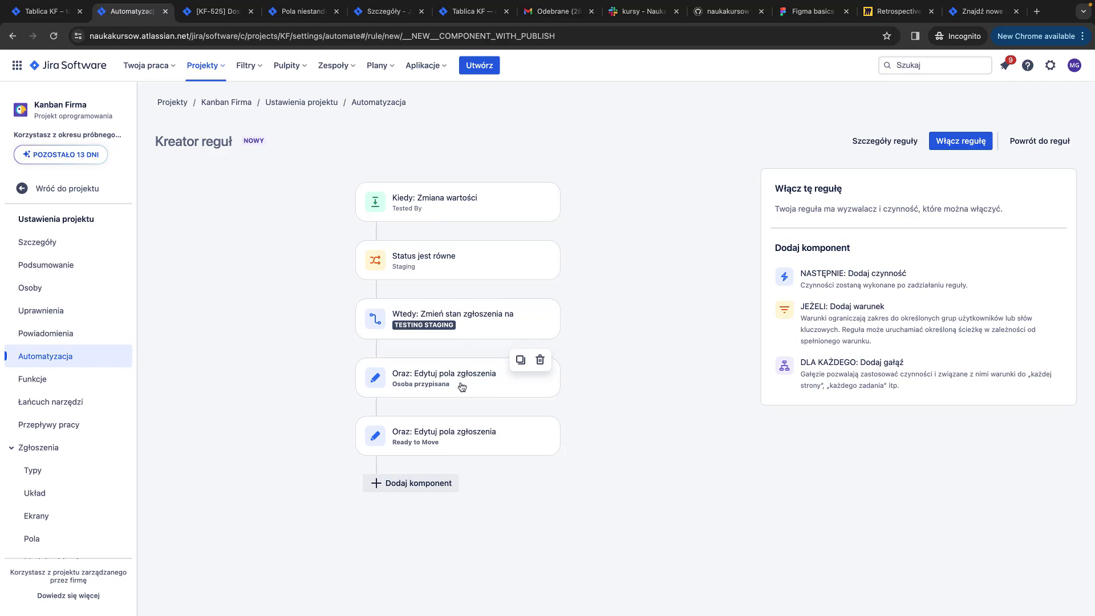
# Name the rule "Przypisano Tested By -> Testing Staging" and turn it on
pyautogui.click(959, 144)
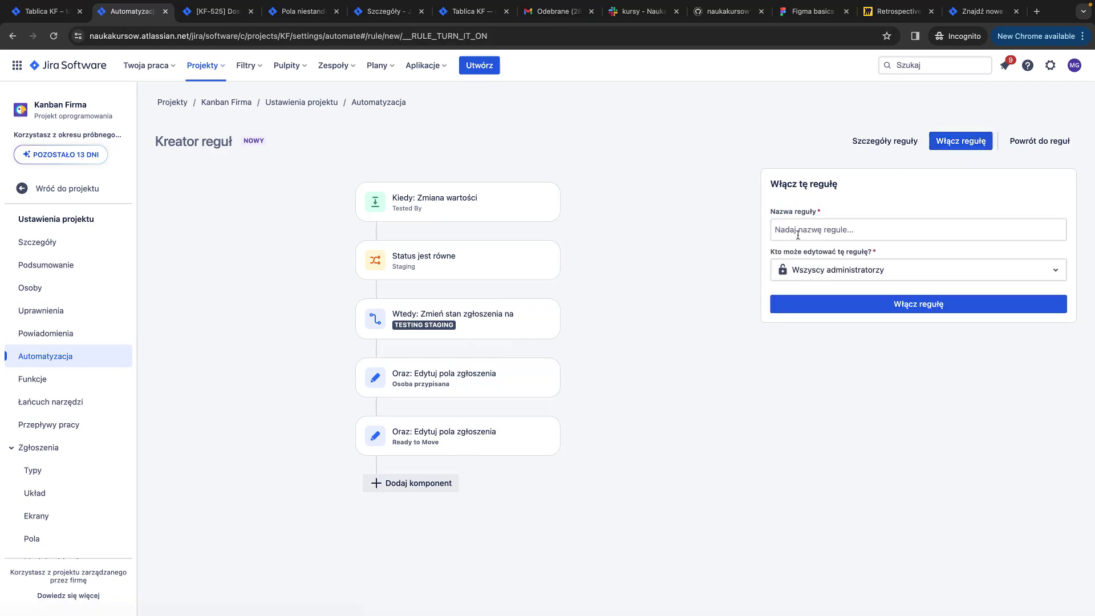
pyautogui.click(799, 235)
pyautogui.write('Przypisano Tested By -> Testing Staging')
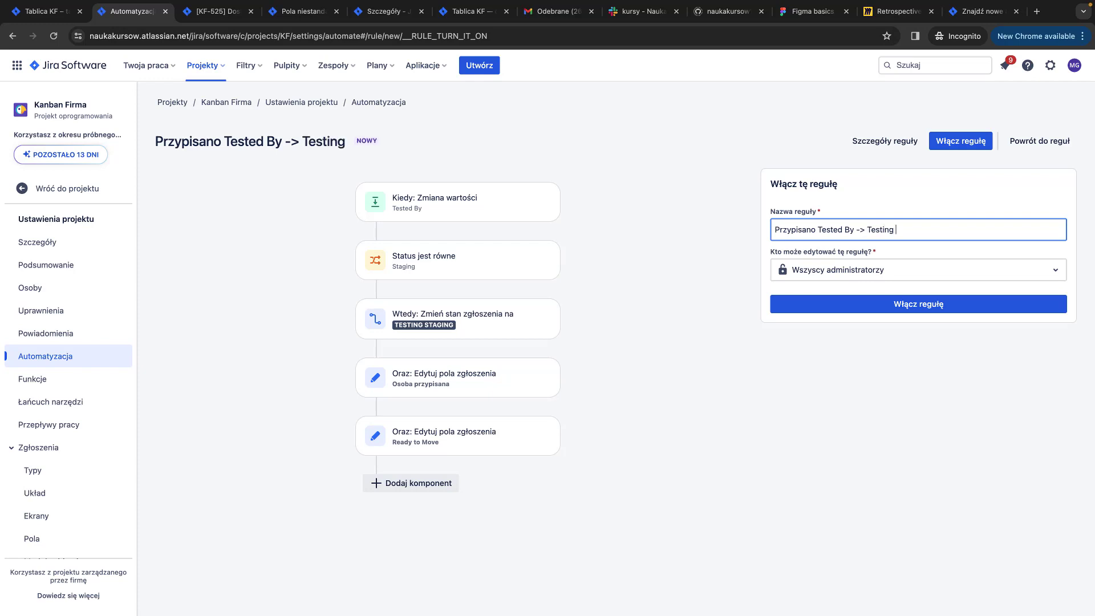
pyautogui.click(960, 148)
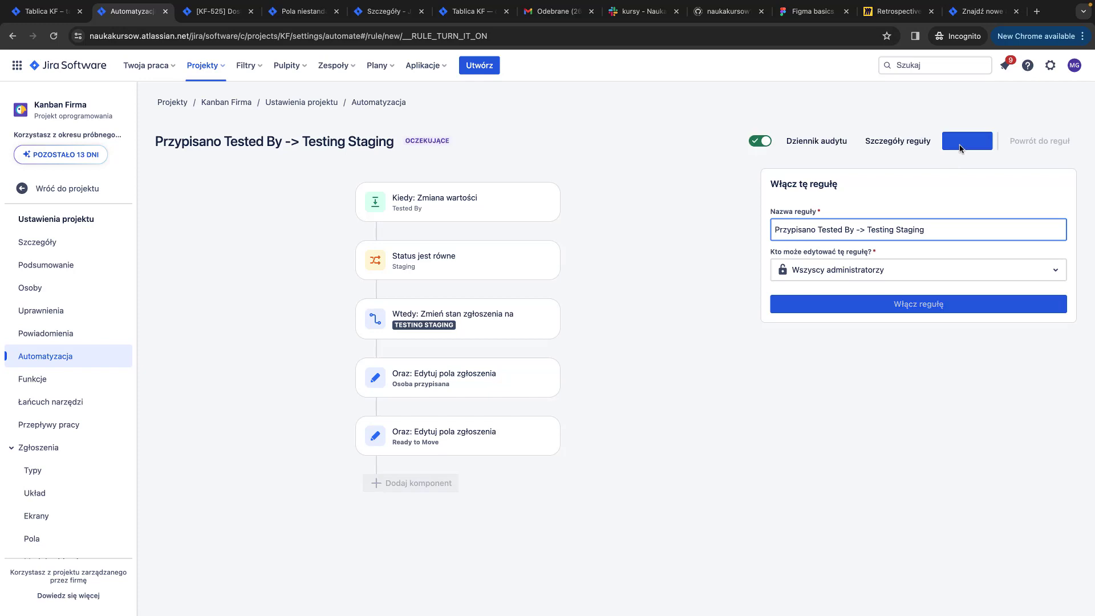
# Reload issue KF-525 and select a team member in its Tested By field to test the rule
pyautogui.click(217, 16)
pyautogui.press('super+r')
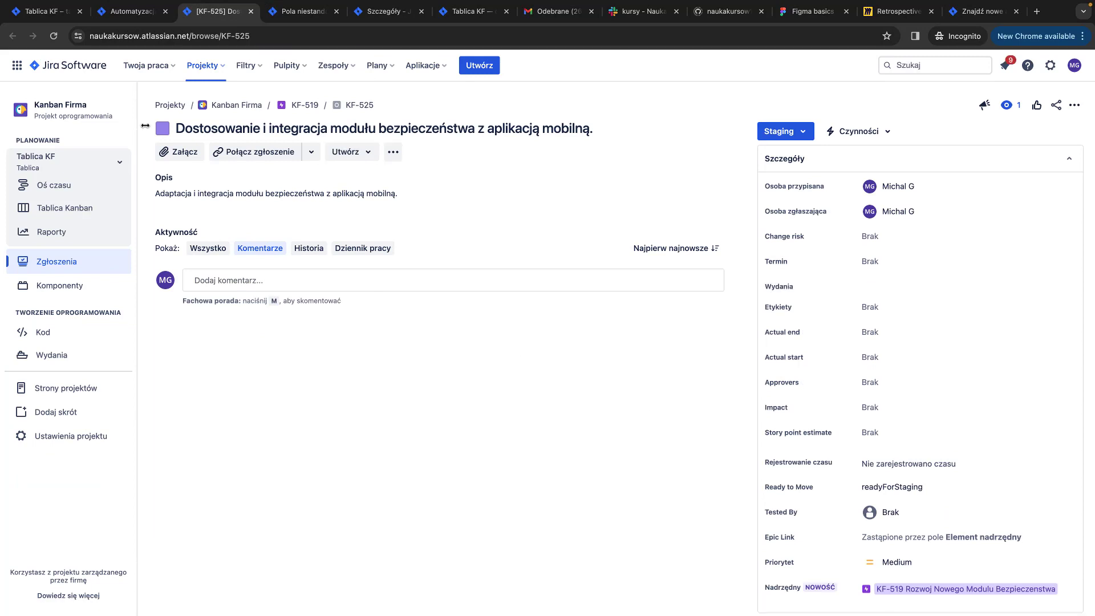
pyautogui.scroll(-1, 847, 400)
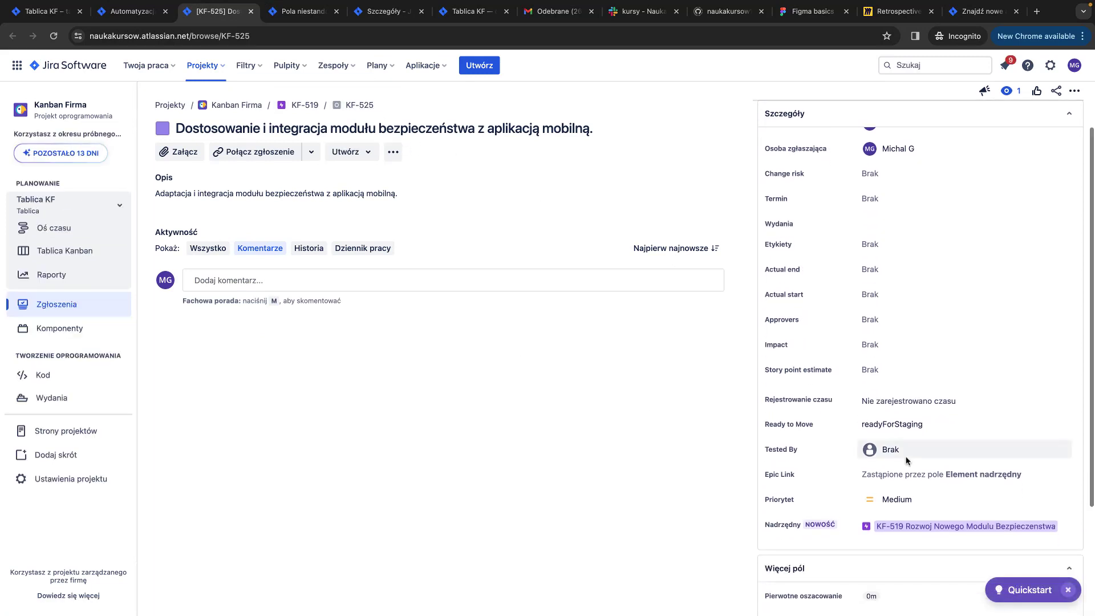
pyautogui.click(881, 451)
pyautogui.click(927, 484)
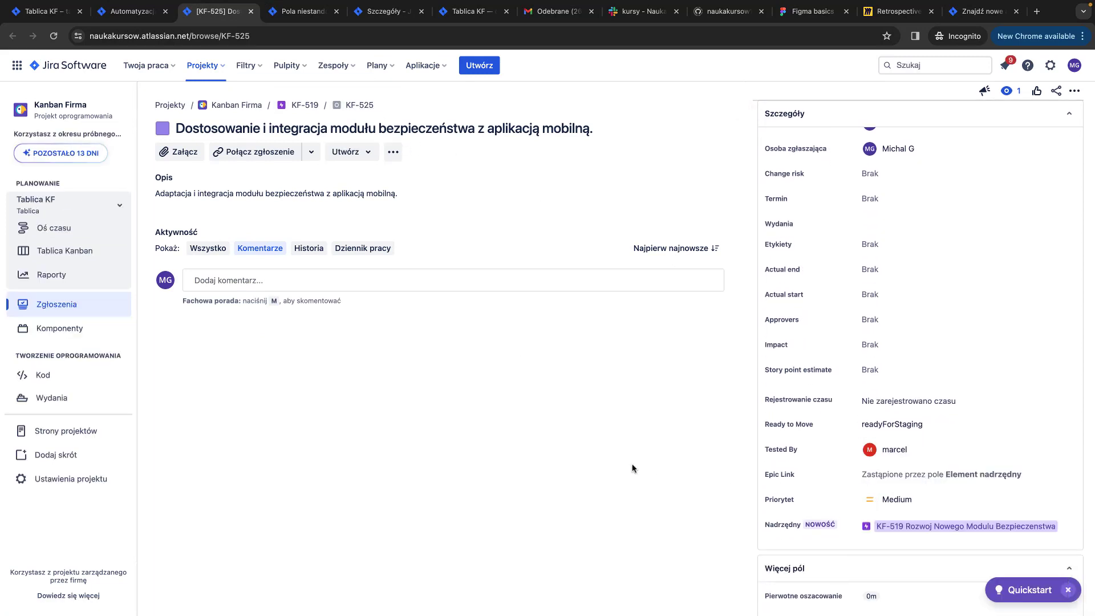
# Reload KF-525 and check its status, Osoba przypisana, Ready to Move and Tested By fields
pyautogui.scroll(2, 798, 465)
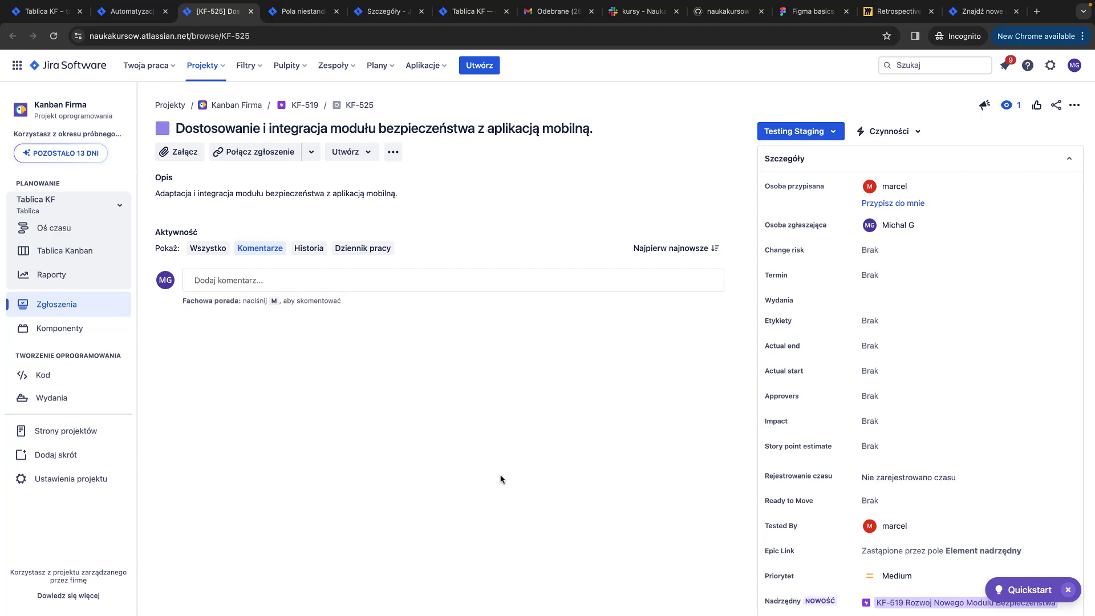
pyautogui.hotkey('ctrl', 'r')
pyautogui.moveTo(878, 534)
pyautogui.click(142, 11)
pyautogui.click(207, 16)
# Go to the parent epic KF-519 and open its child issues KF-523, KF-522 and KF-541 in new tabs
pyautogui.click(303, 104)
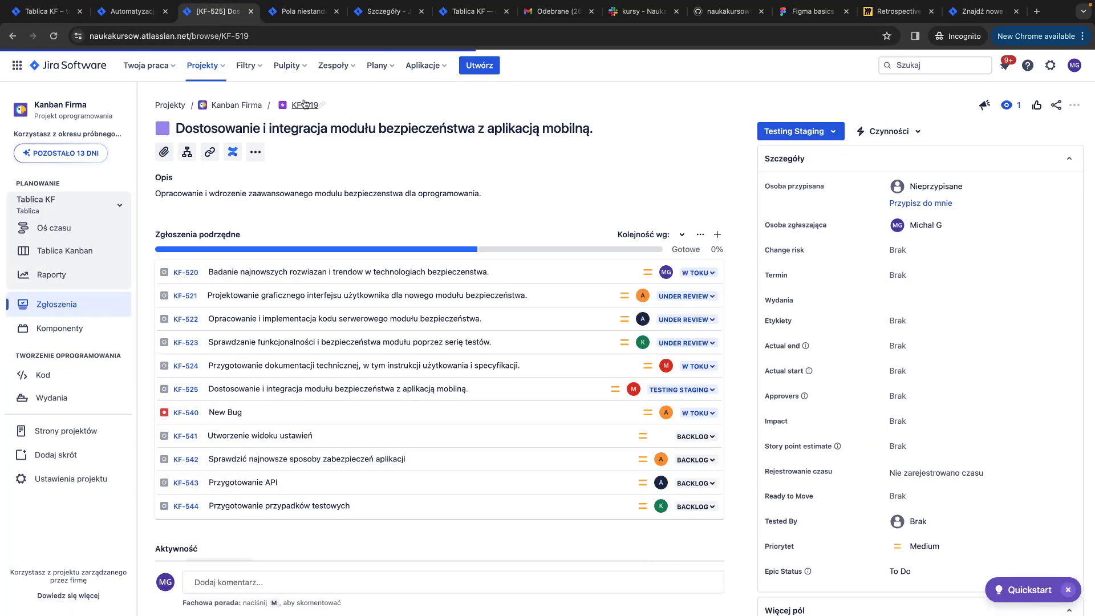
pyautogui.scroll(-1, 323, 370)
pyautogui.moveTo(299, 368)
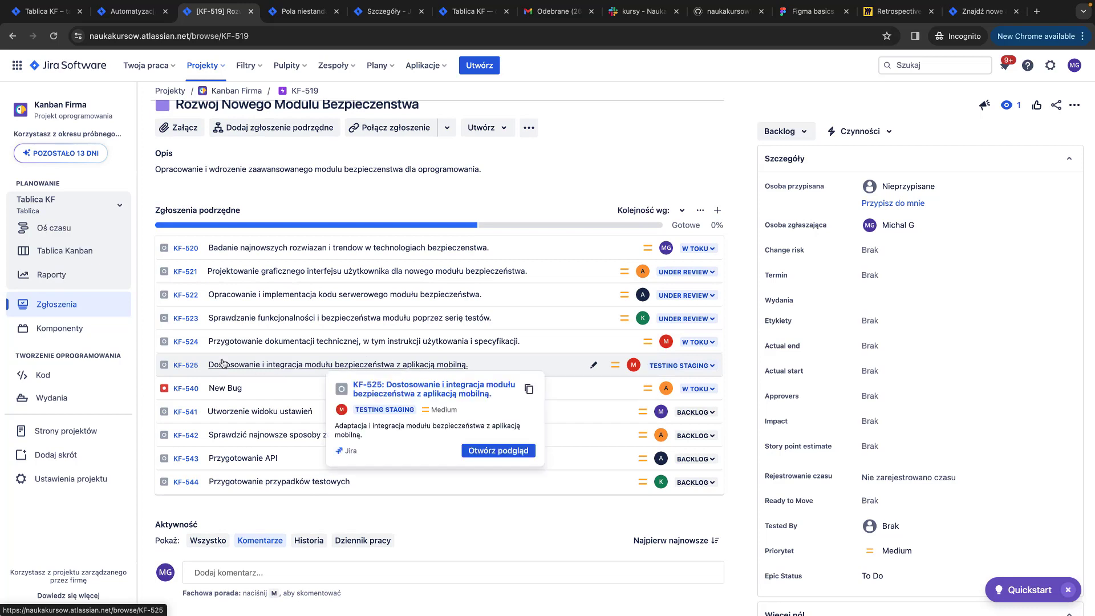
pyautogui.keyDown('super'); pyautogui.click(186, 318); pyautogui.keyUp('super')
pyautogui.keyDown('super'); pyautogui.click(185, 295); pyautogui.keyUp('super')
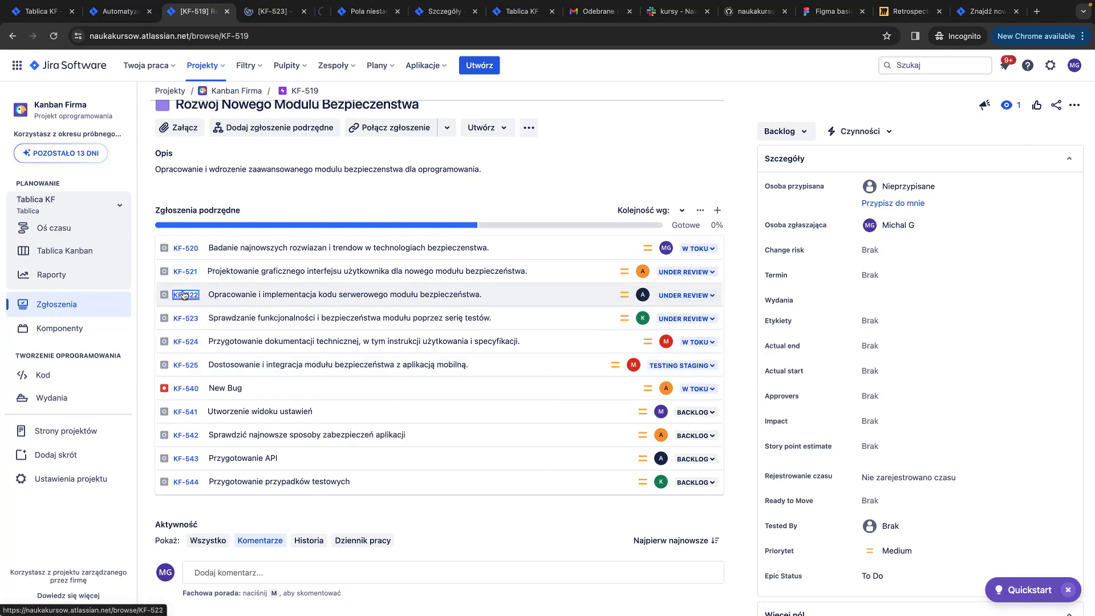
pyautogui.keyDown('super'); pyautogui.click(186, 411); pyautogui.keyUp('super')
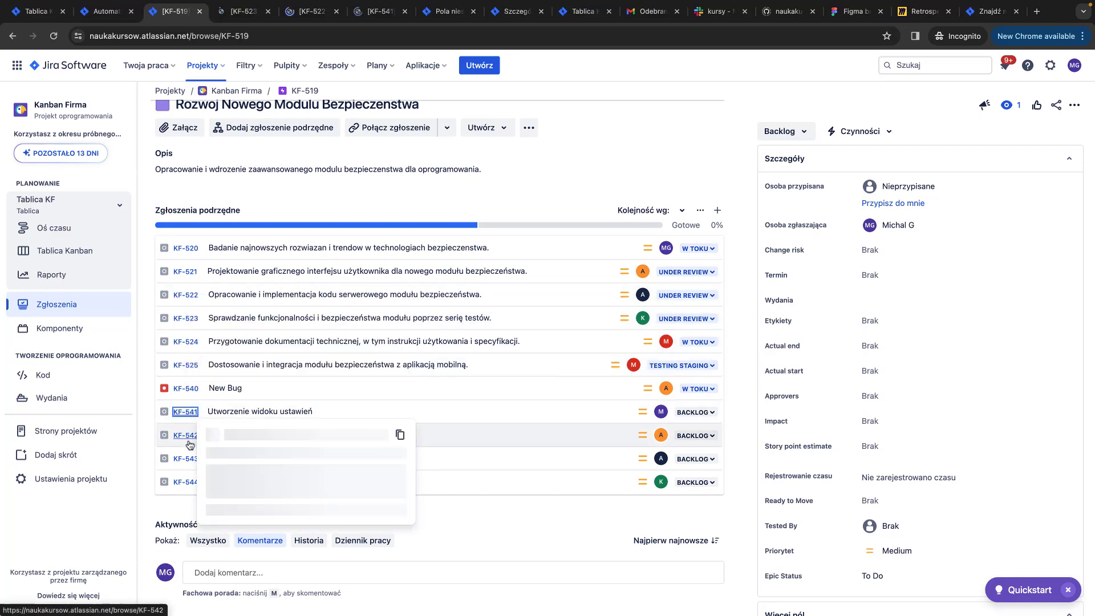
# Review issue KF-523's details and available status transitions, and bring up child issue KF-541
pyautogui.click(242, 11)
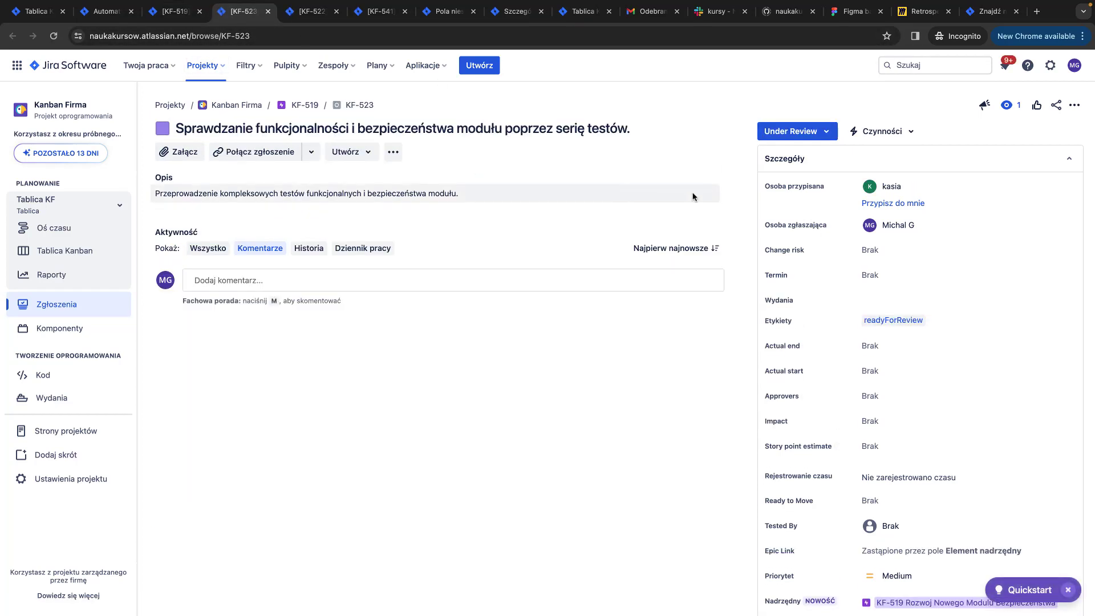
pyautogui.scroll(-1, 919, 320)
pyautogui.scroll(1, 921, 322)
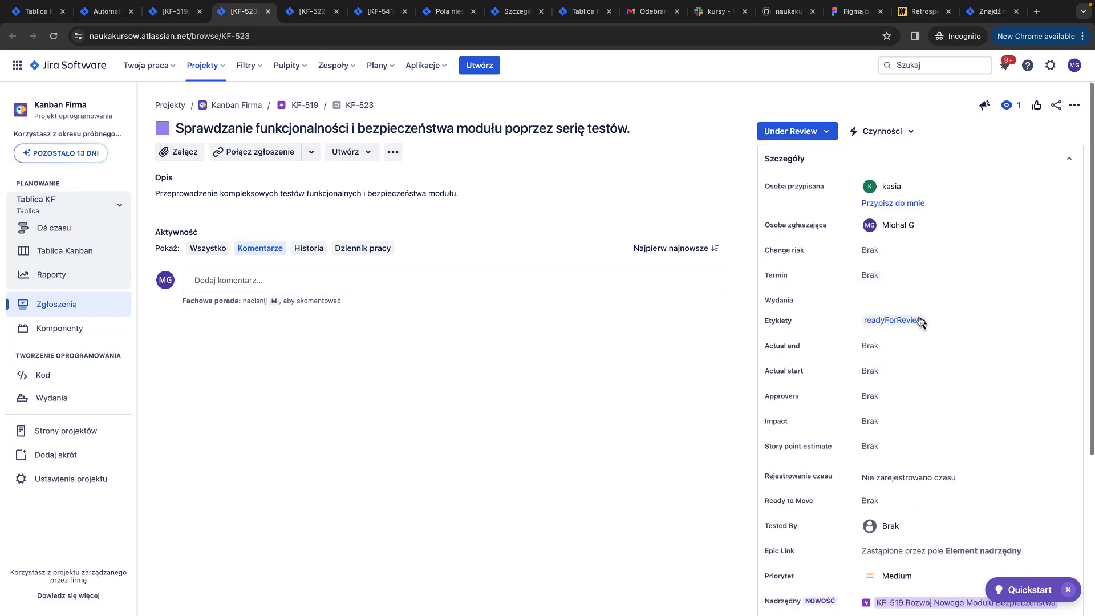
pyautogui.click(798, 131)
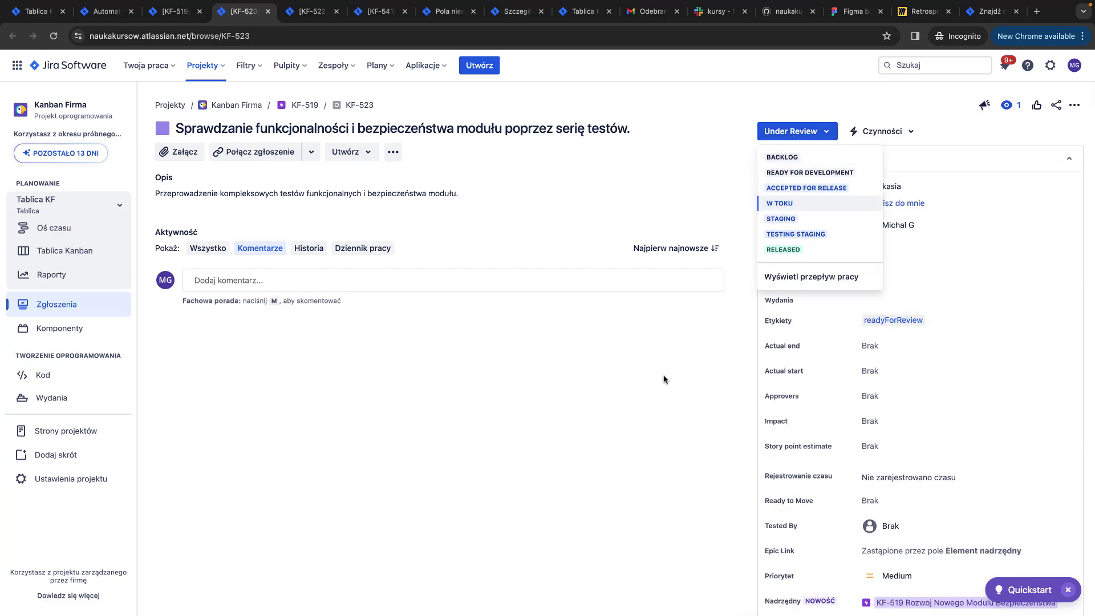
pyautogui.click(448, 193)
pyautogui.click(314, 12)
pyautogui.click(394, 13)
pyautogui.click(437, 12)
pyautogui.click(376, 13)
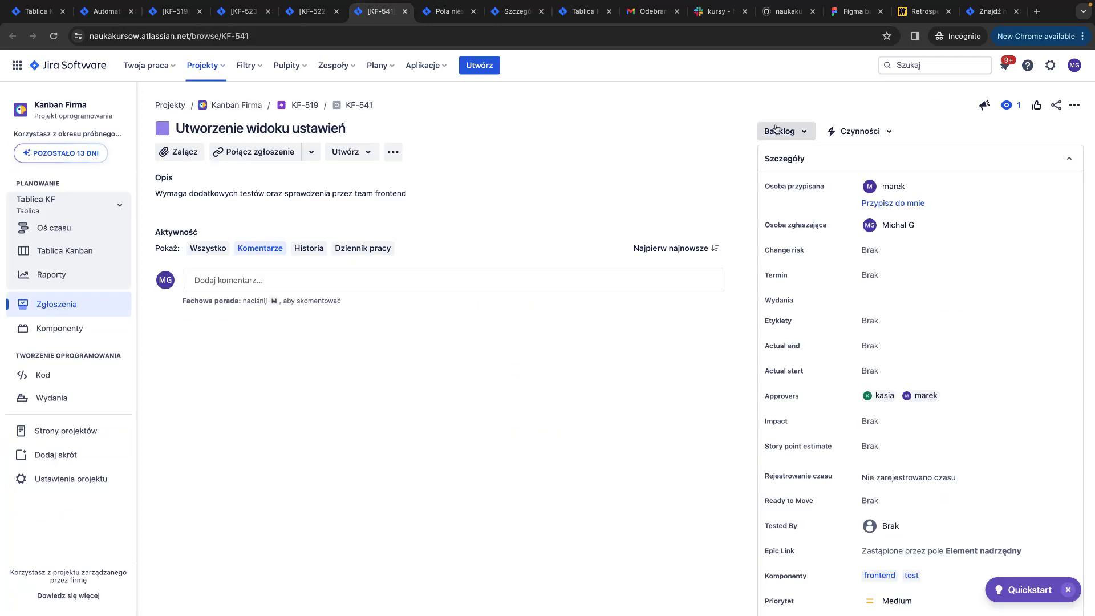
# Assign issue KF-541 to the first person listed in its Approvers field and reload the issue
pyautogui.click(944, 193)
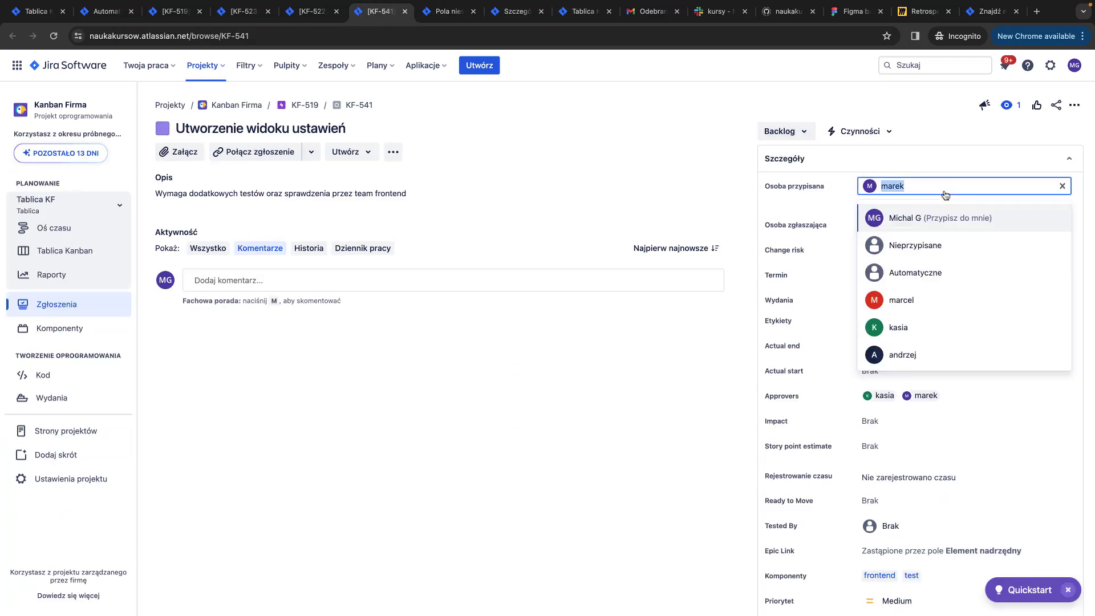
pyautogui.click(909, 328)
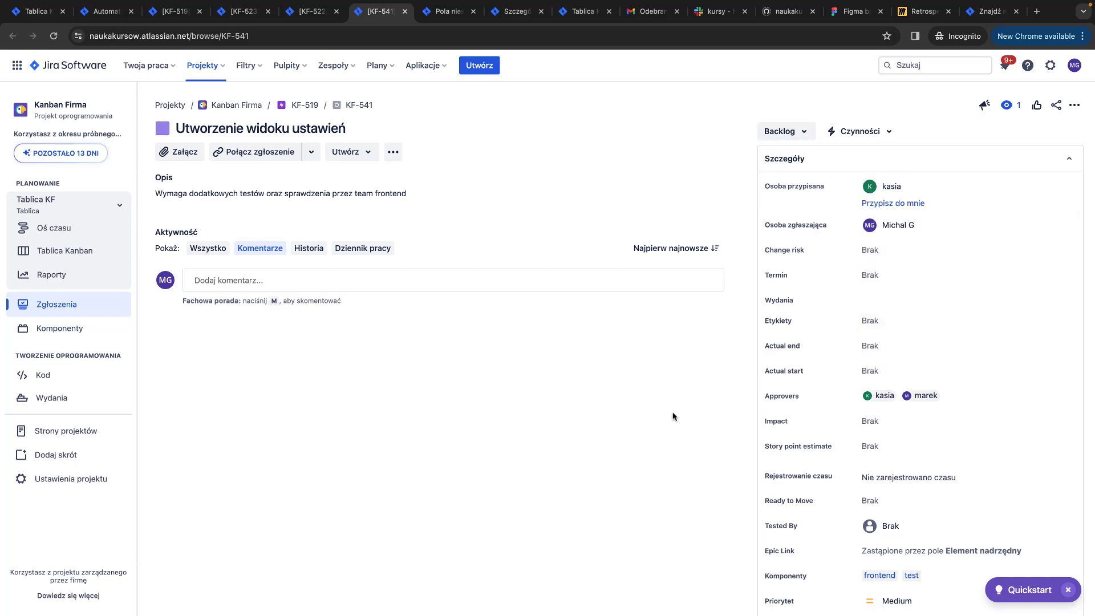
pyautogui.press('super+r')
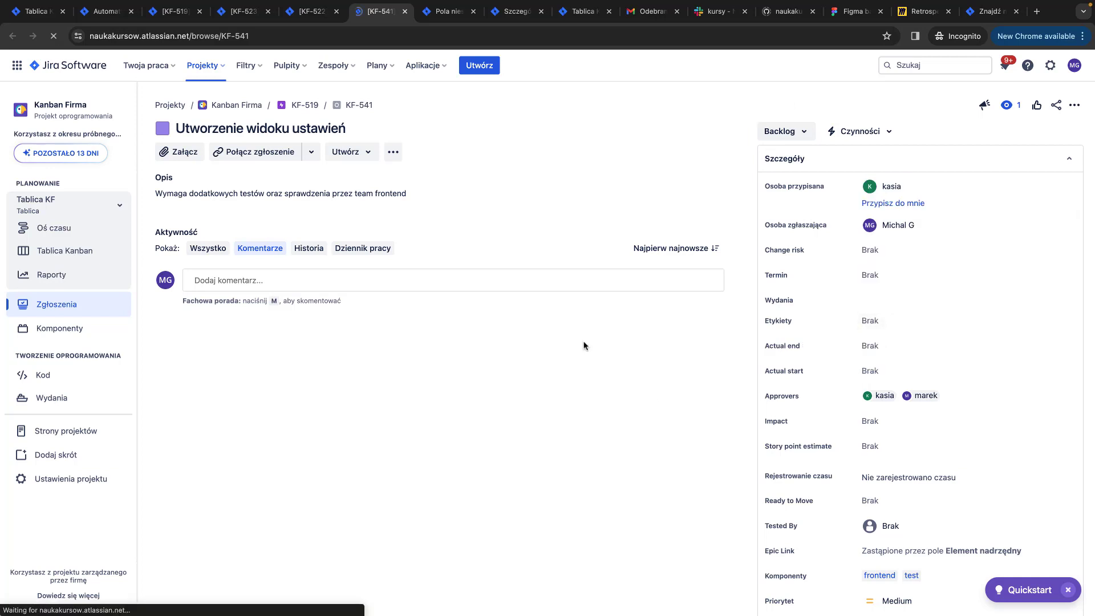
# Add the readyForReview label to KF-541's Etykiety field and reload the issue
pyautogui.scroll(-2, 879, 441)
pyautogui.click(886, 442)
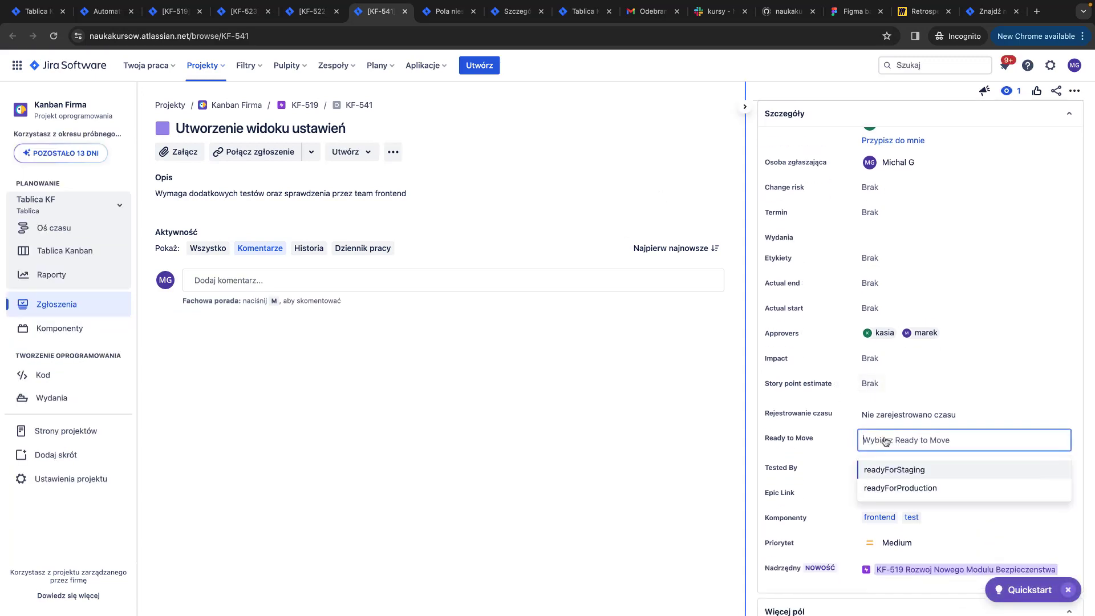
pyautogui.click(878, 260)
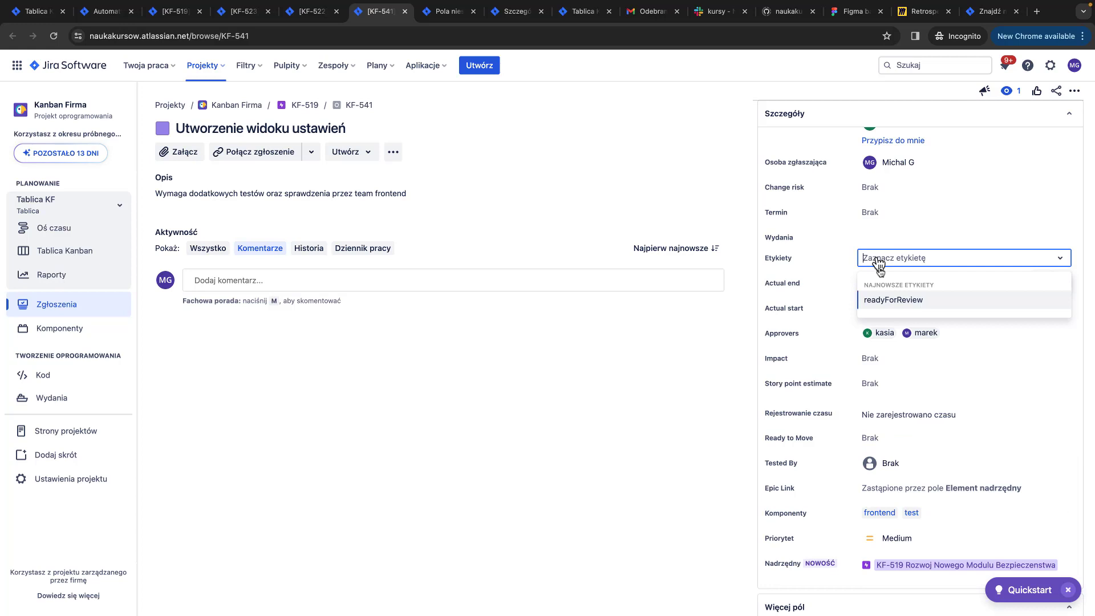
pyautogui.click(881, 298)
pyautogui.click(836, 335)
pyautogui.scroll(2, 836, 335)
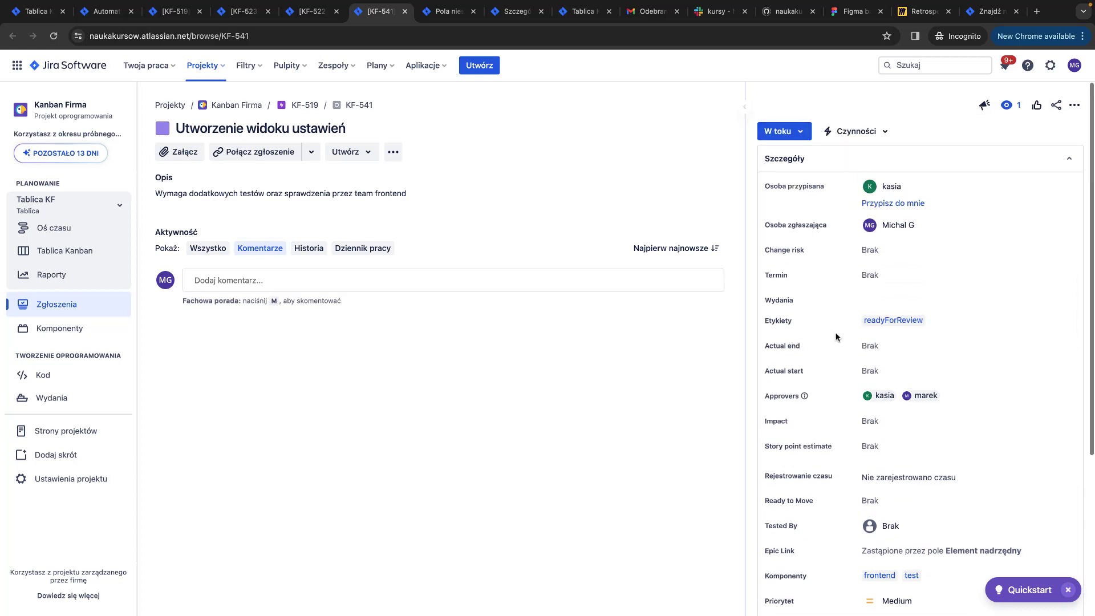
pyautogui.press('super+r')
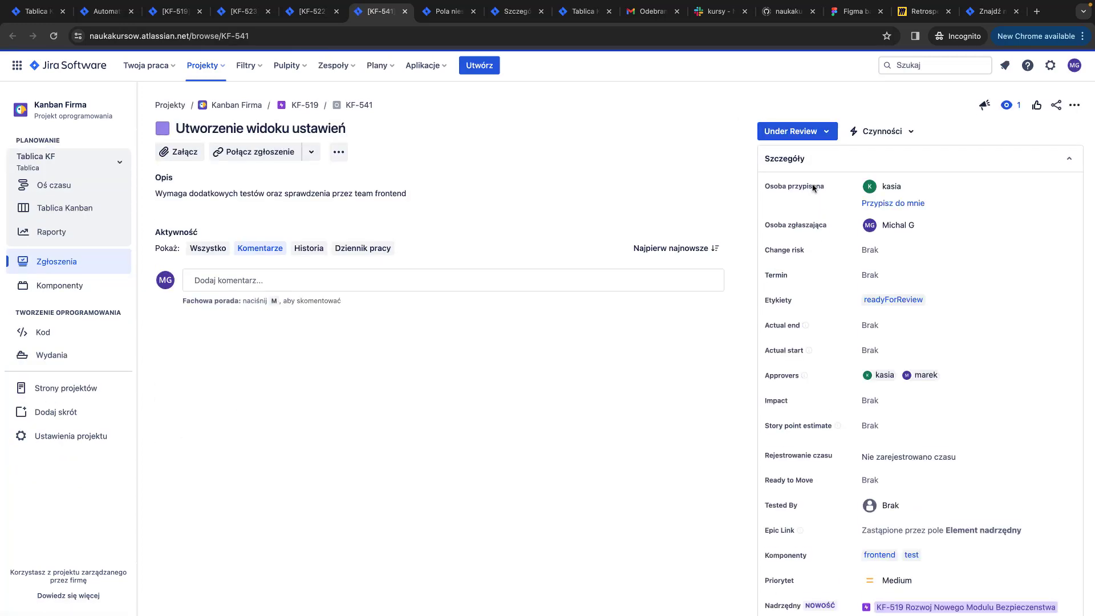
# Set KF-541's Ready to Move field to readyForStaging and reload the issue
pyautogui.scroll(-2, 862, 386)
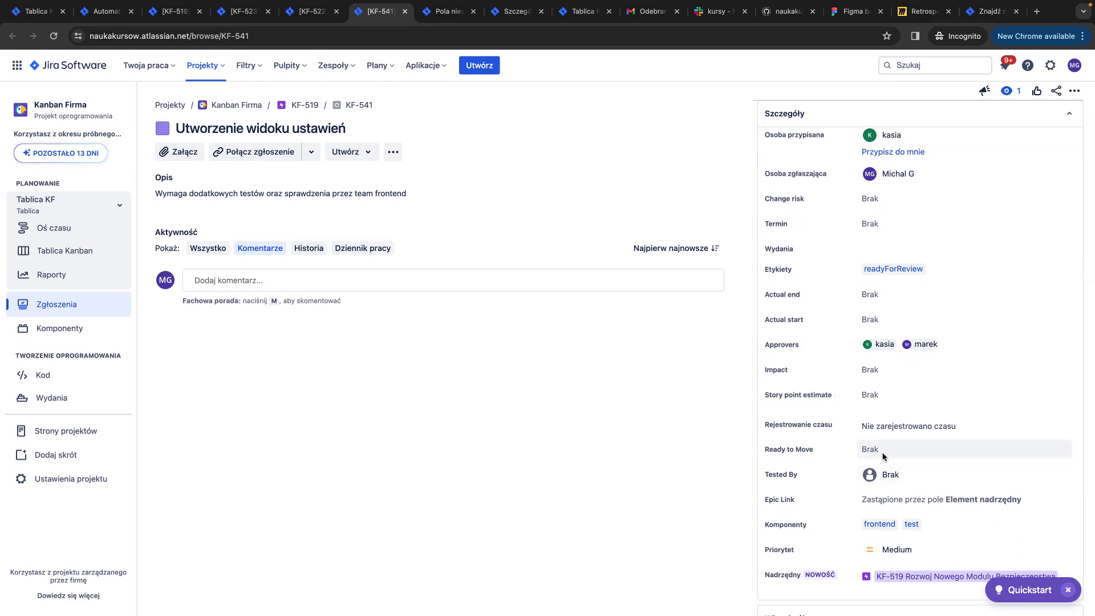
pyautogui.press('super+r')
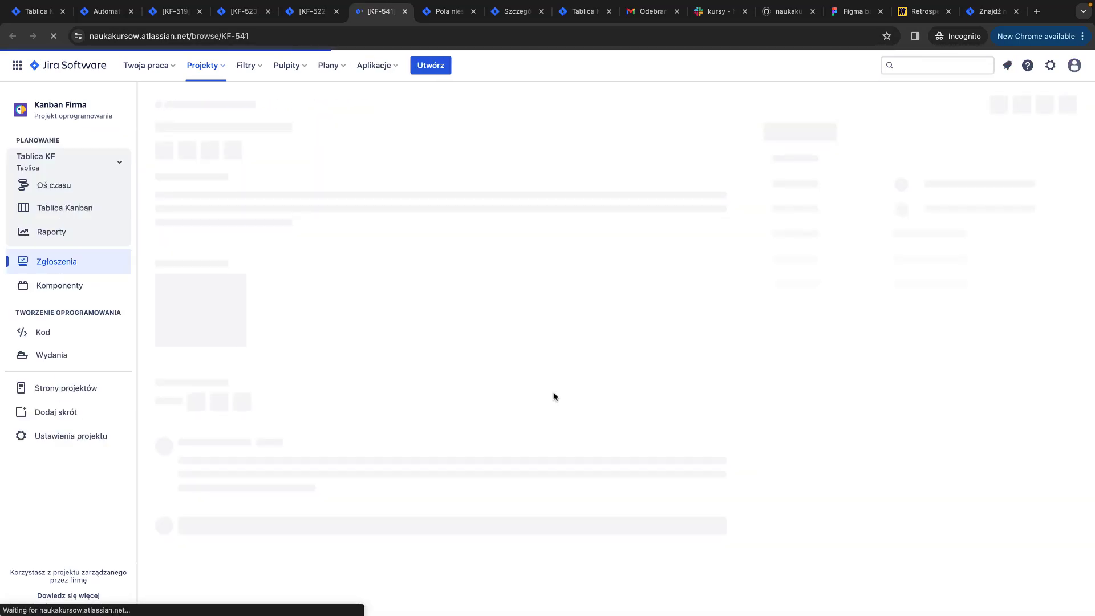
# Select a team member other than the current assignee in KF-541's Tested By field to test the rule
pyautogui.scroll(-2, 850, 428)
pyautogui.click(890, 416)
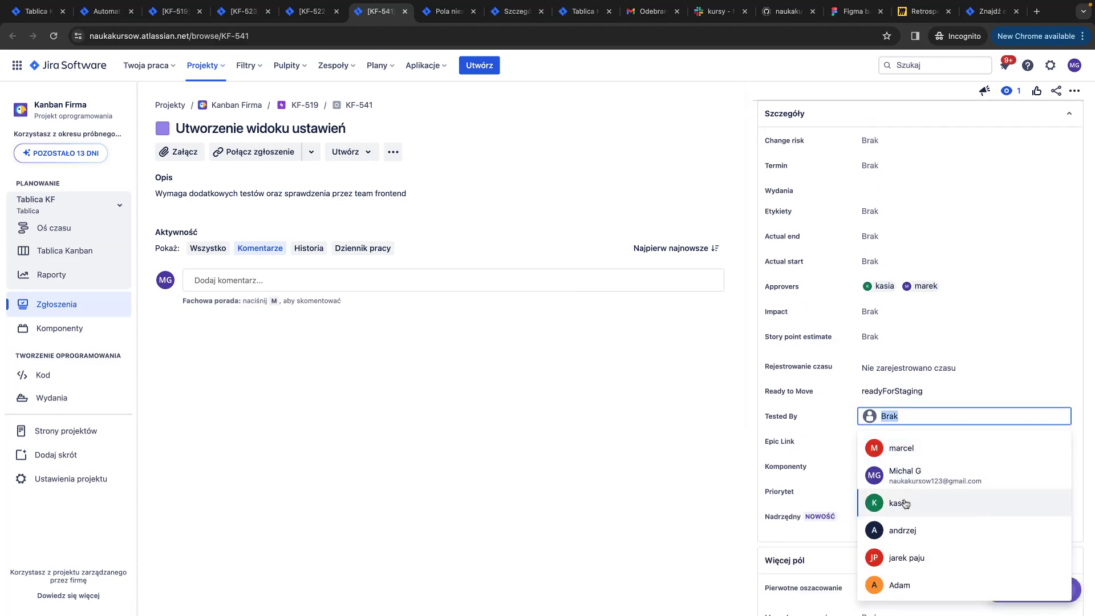
pyautogui.click(923, 458)
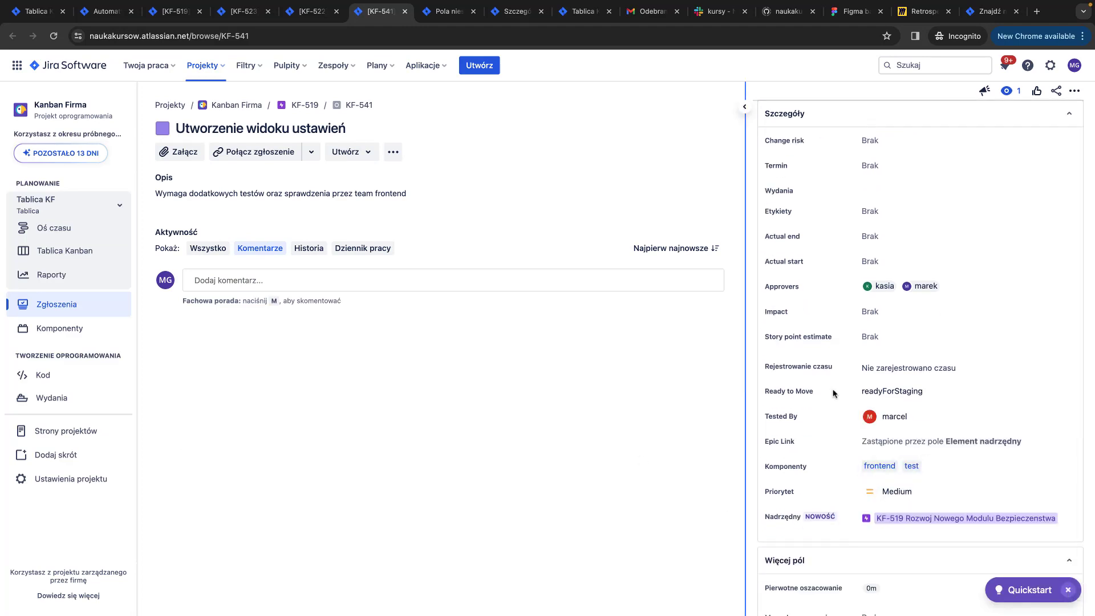
# Check KF-541's status, Osoba przypisana and Ready to Move fields, and its card on the Tablica KF board
pyautogui.scroll(2, 887, 382)
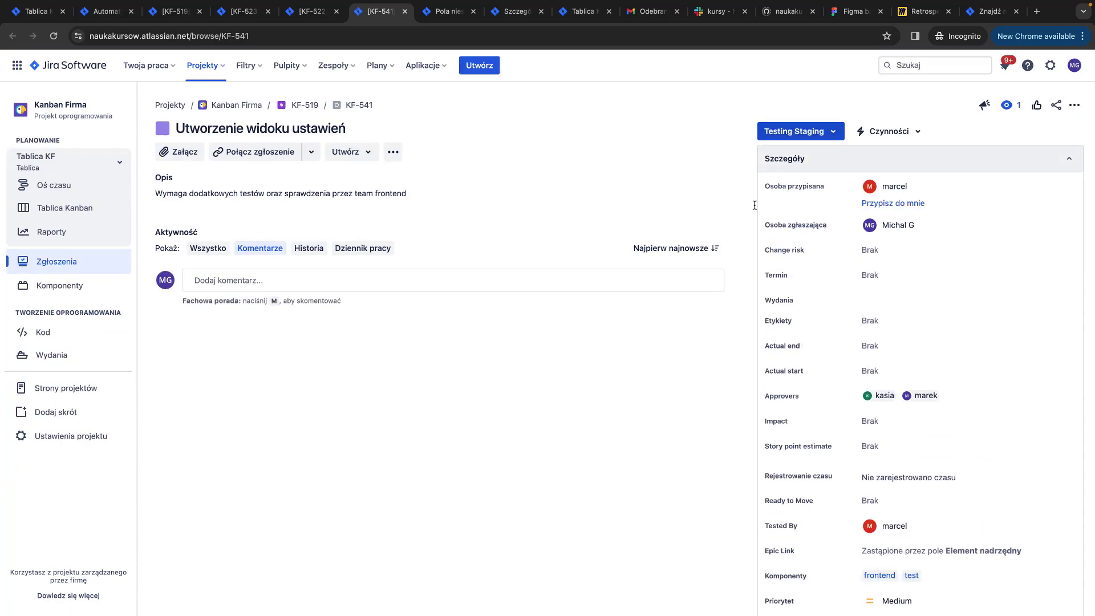
pyautogui.click(101, 13)
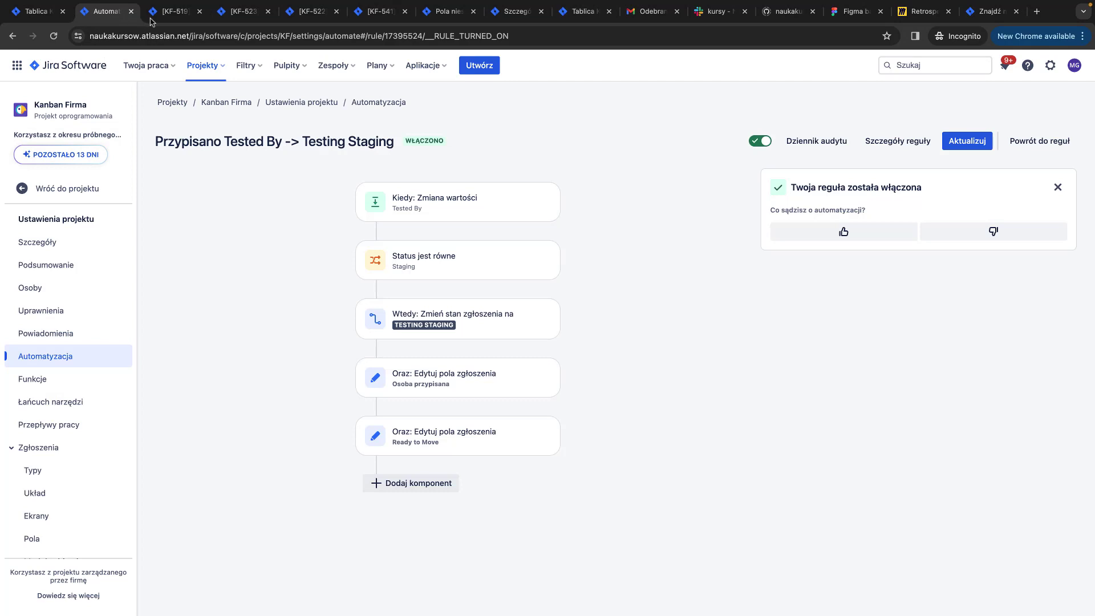
pyautogui.click(54, 14)
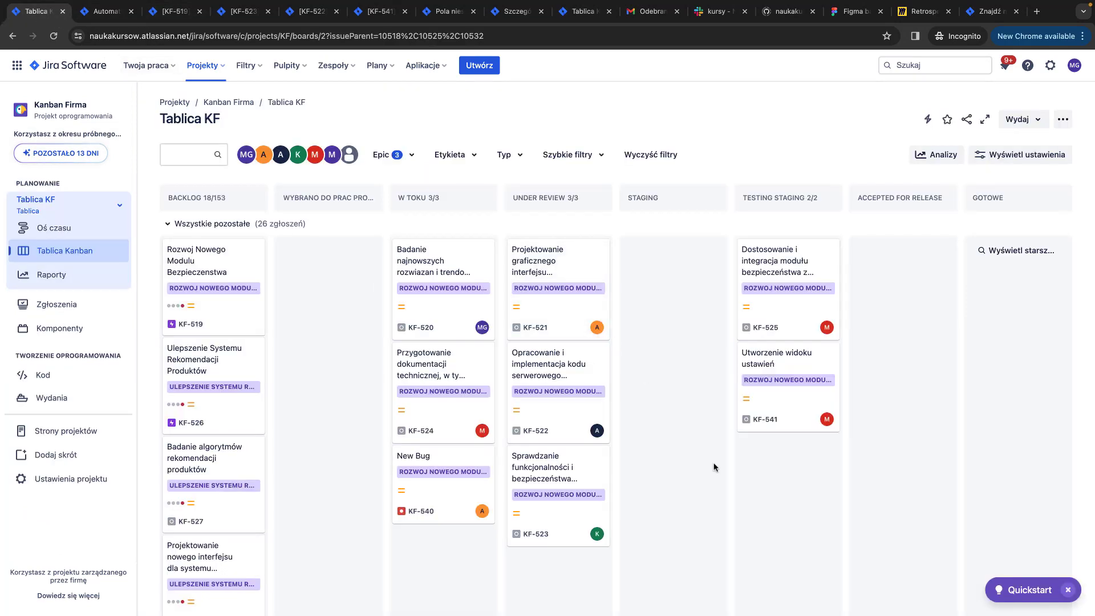